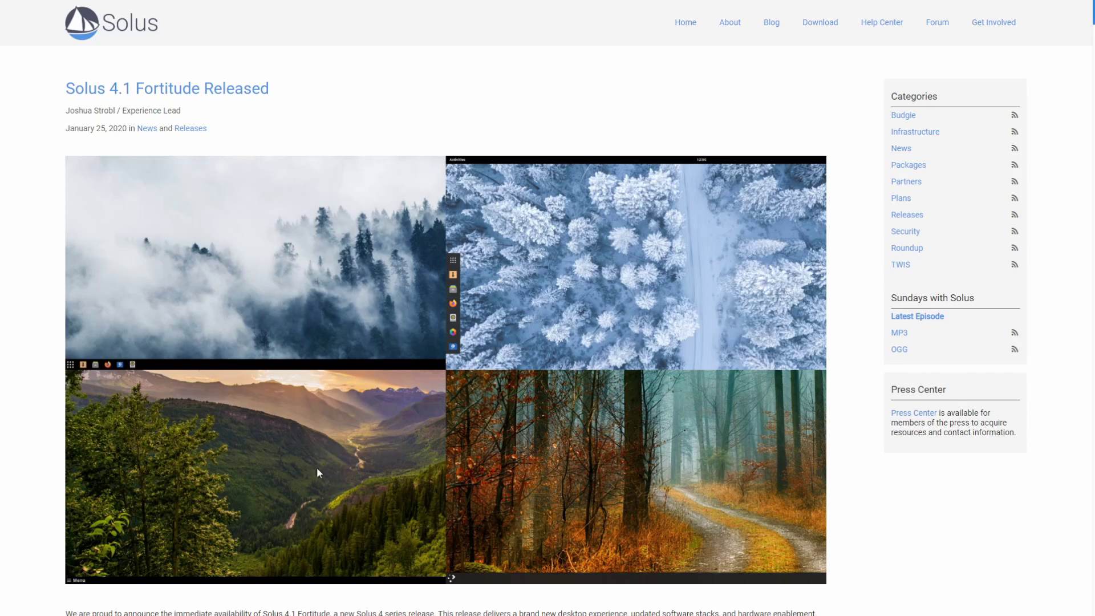
scroll(435, 368, "down", 7)
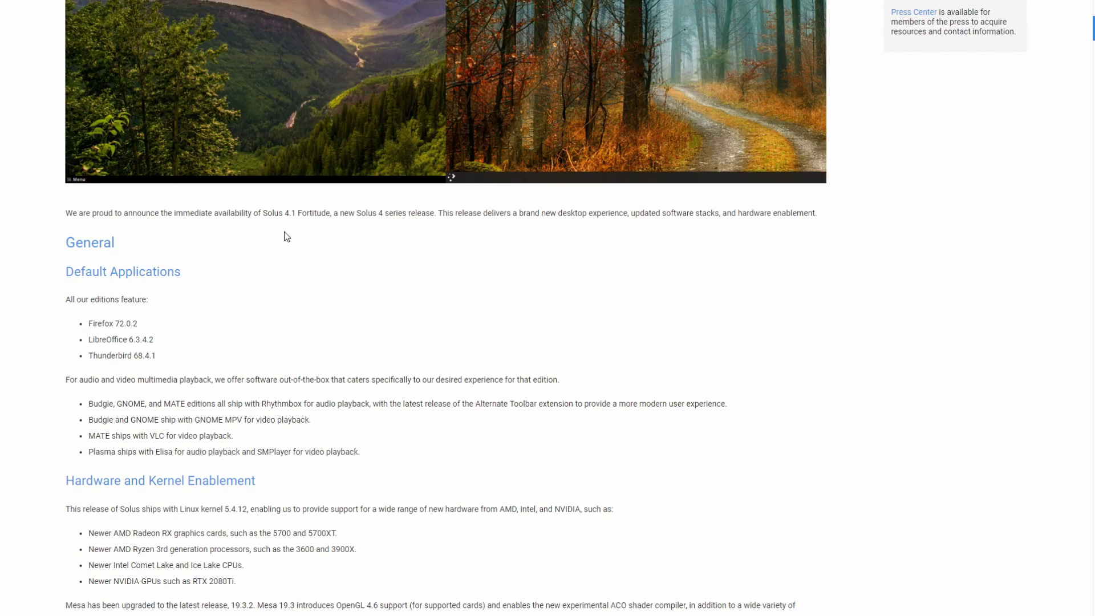
scroll(263, 264, "down", 1)
scroll(212, 284, "down", 1)
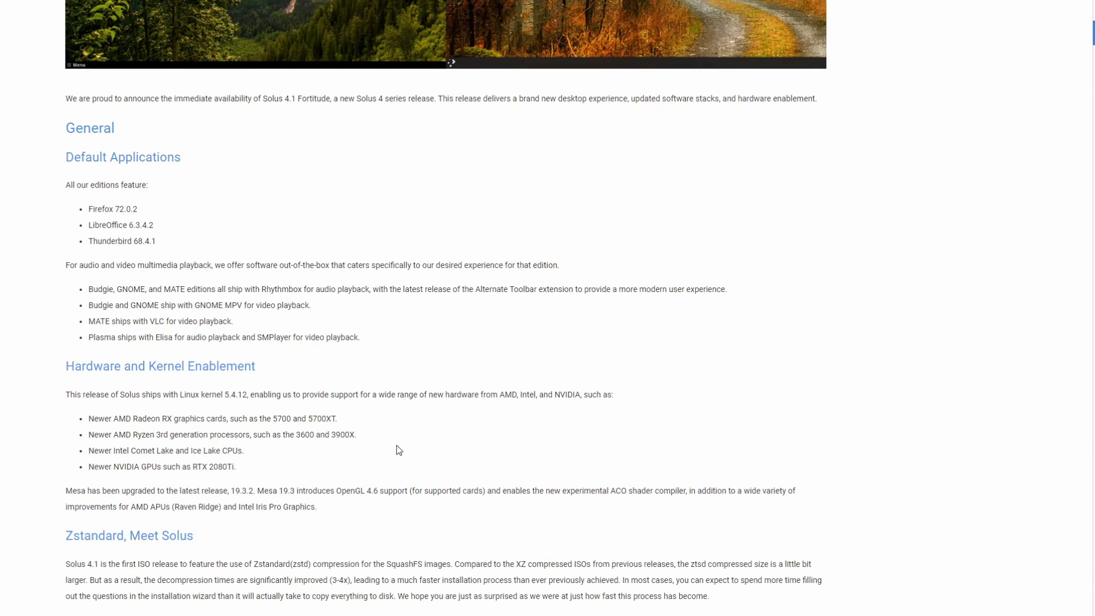
scroll(373, 435, "down", 2)
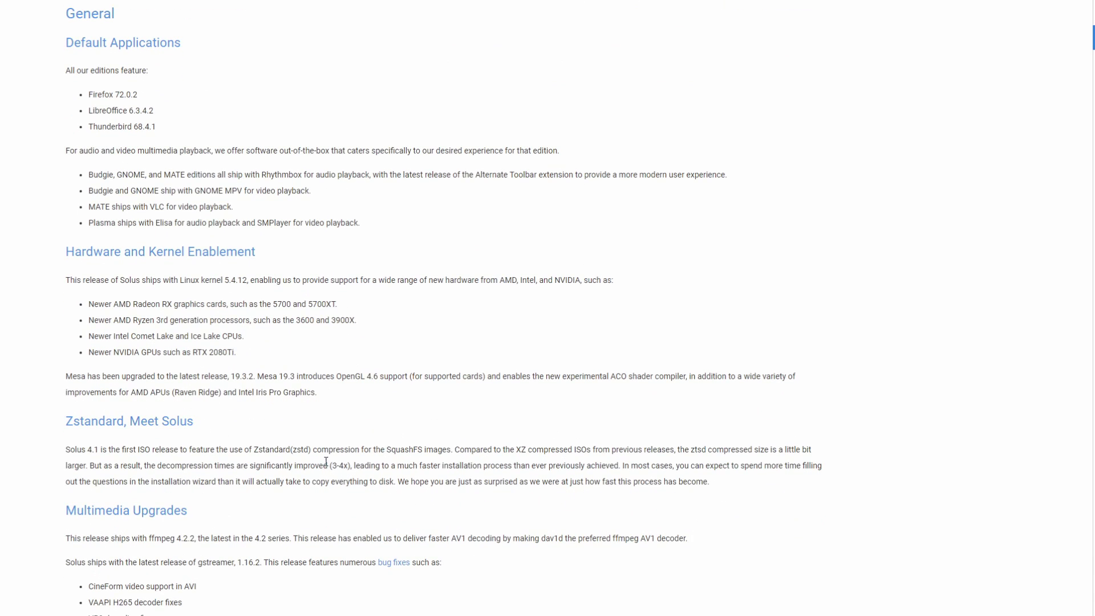
scroll(441, 402, "down", 2)
scroll(441, 403, "down", 2)
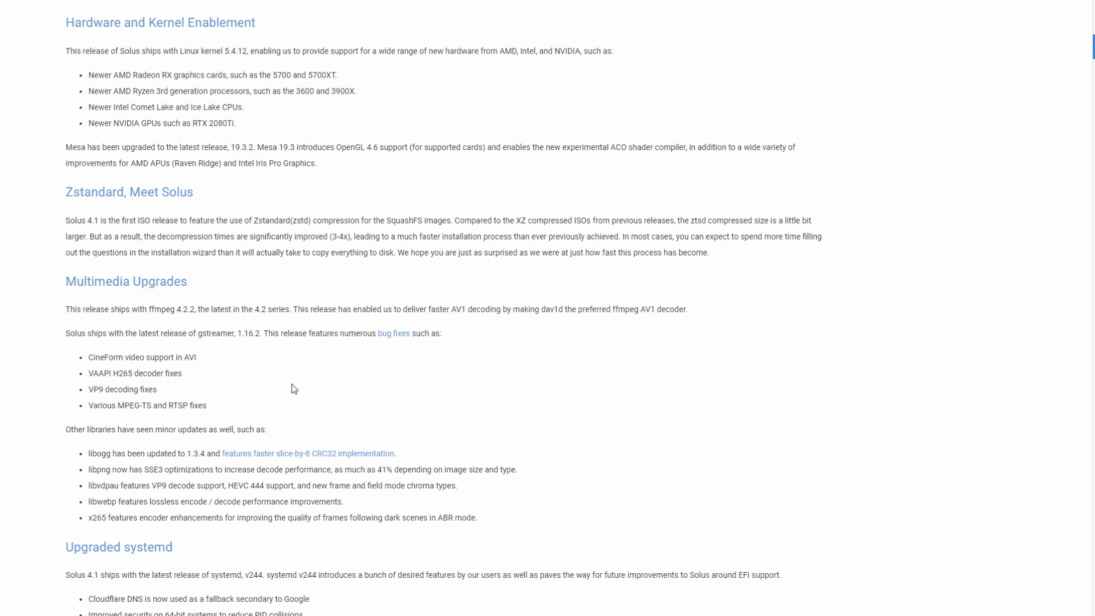
scroll(292, 379, "down", 5)
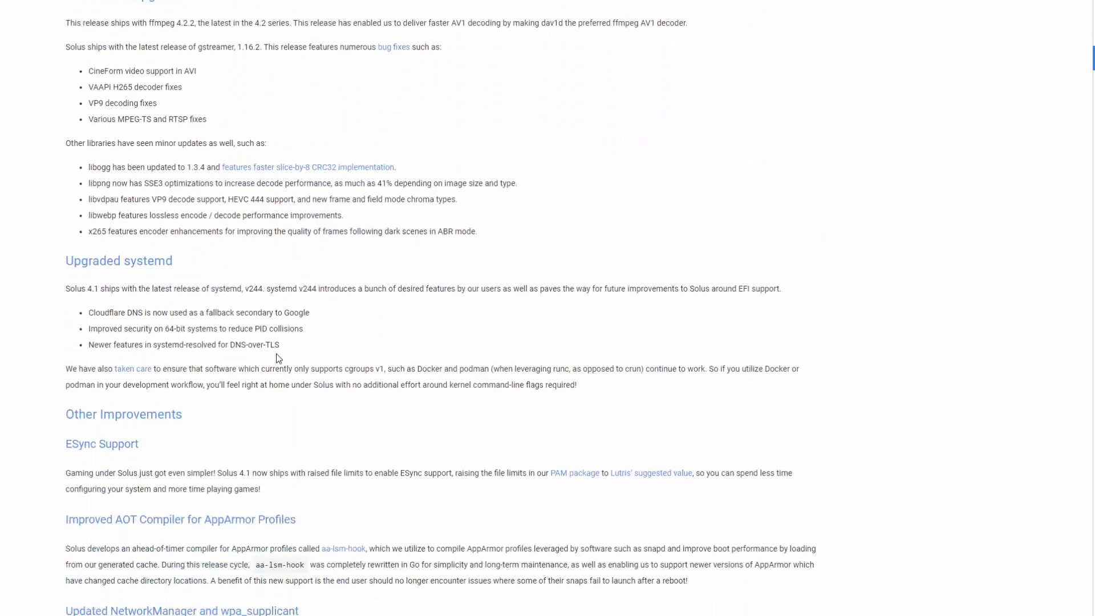
scroll(311, 355, "down", 6)
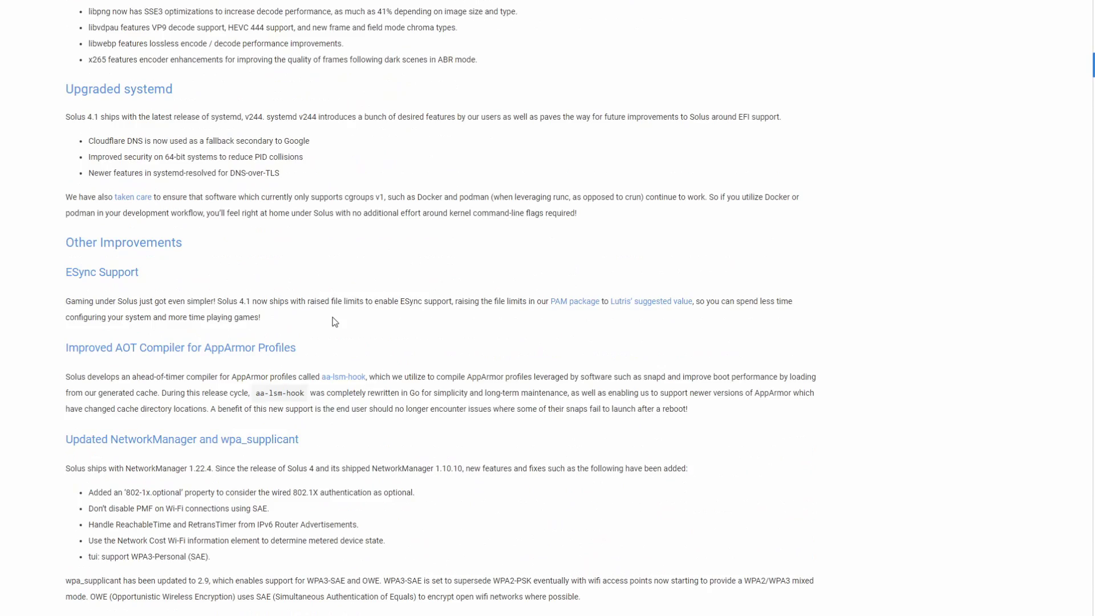
scroll(376, 308, "down", 4)
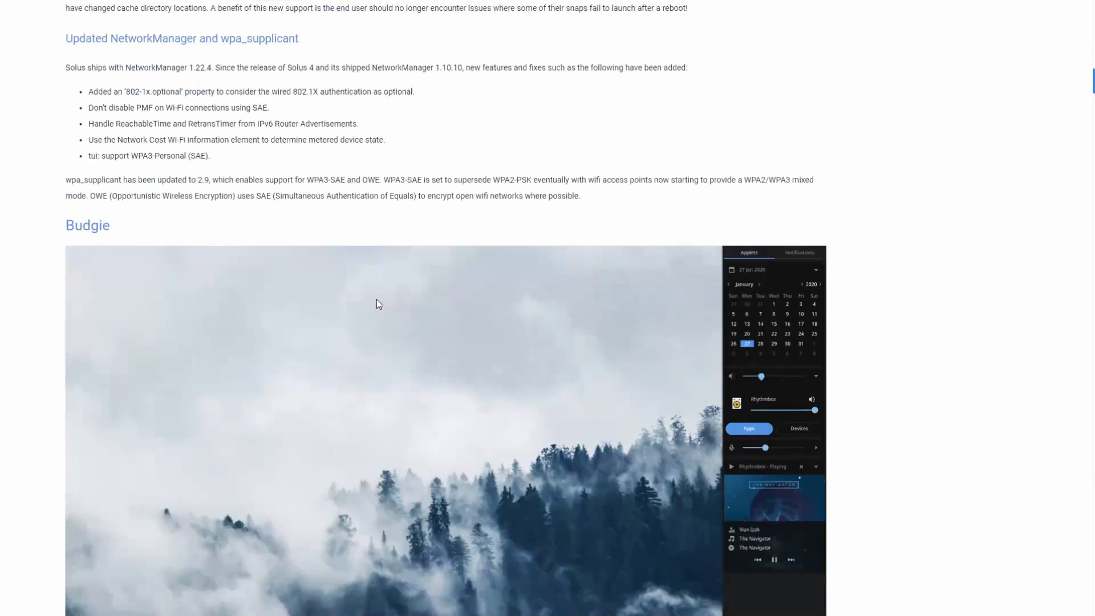
scroll(374, 297, "down", 4)
scroll(342, 302, "up", 5)
scroll(313, 312, "down", 1)
scroll(126, 218, "down", 2)
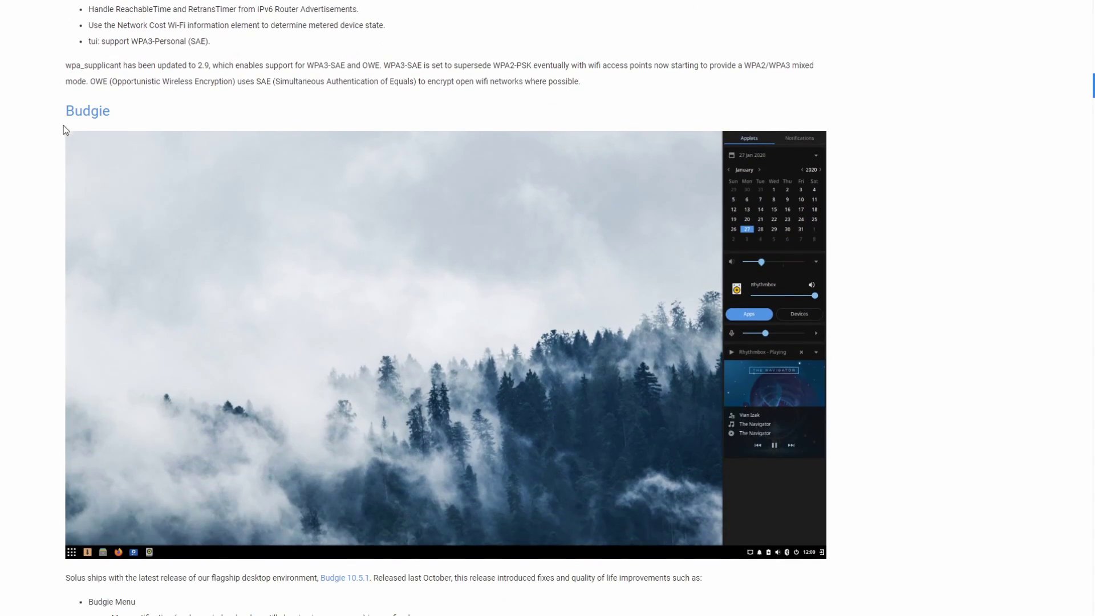
scroll(97, 148, "down", 12)
scroll(105, 157, "down", 20)
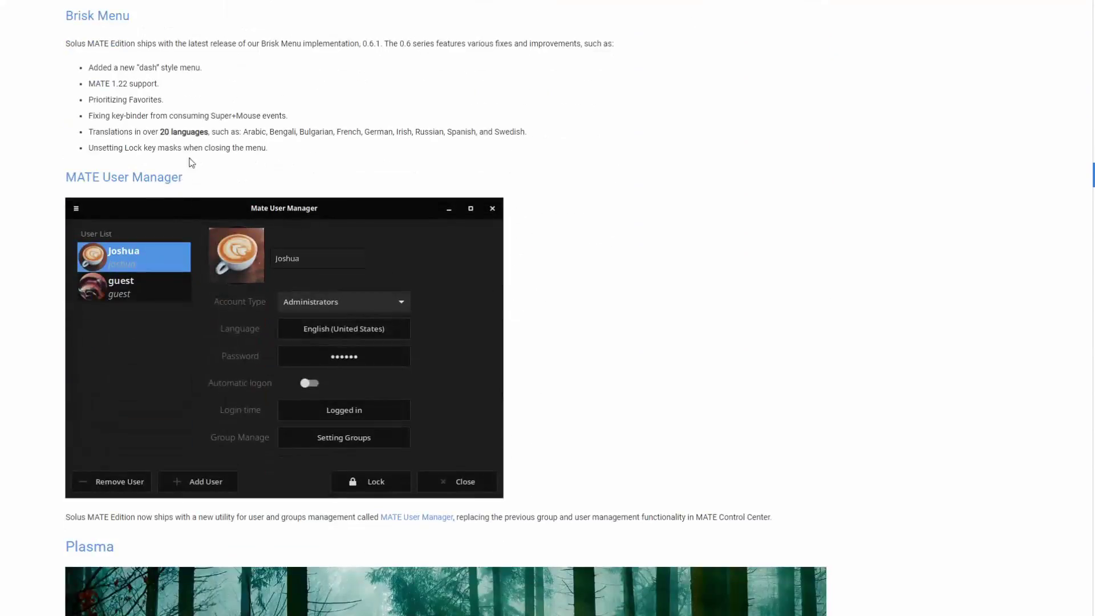
scroll(182, 147, "down", 11)
scroll(183, 149, "up", 6)
scroll(884, 127, "up", 20)
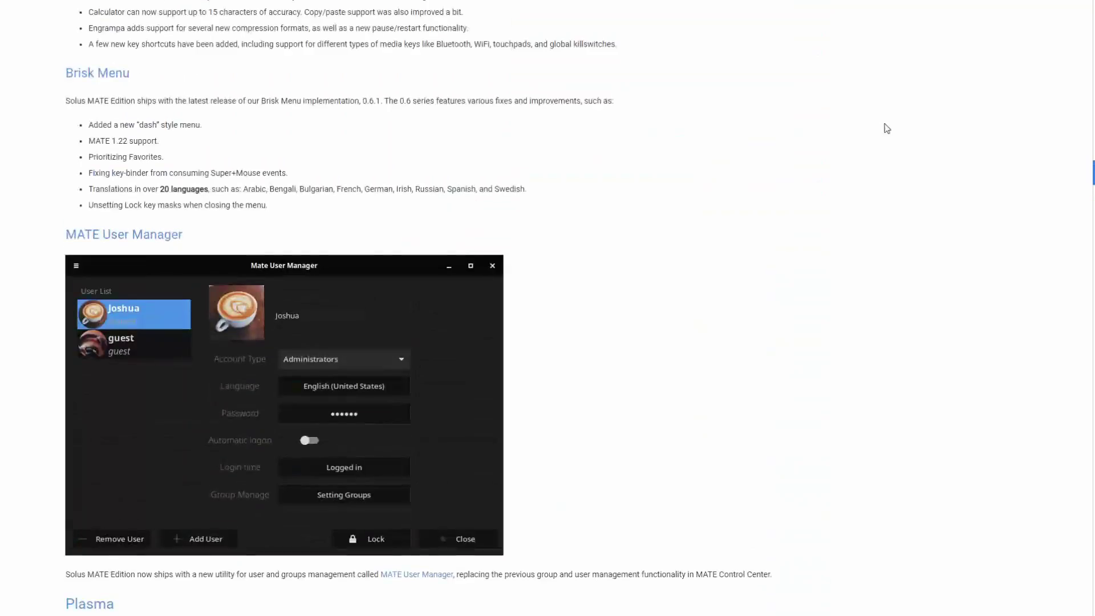
- From the Solus Download page, start the Budgie edition ISO download from the Closest mirror
key("Home")
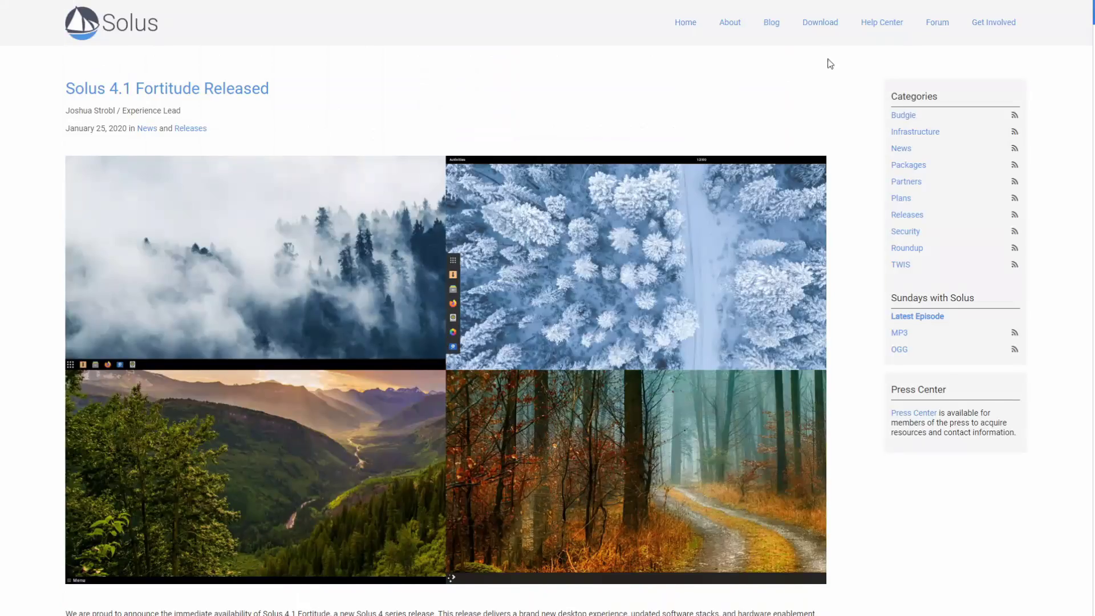
left_click(821, 28)
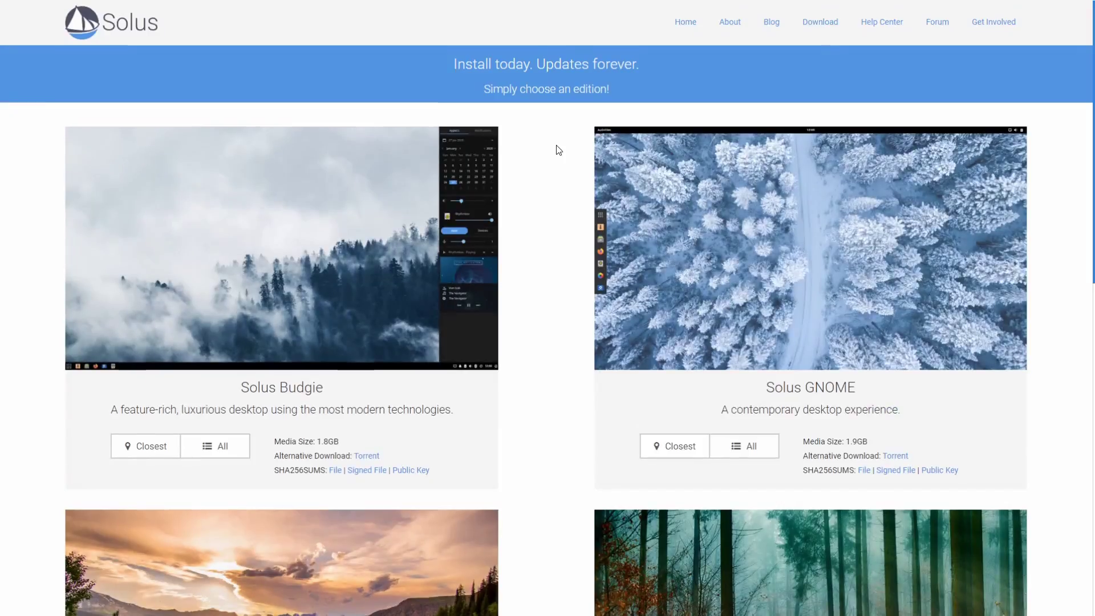
scroll(557, 149, "down", 3)
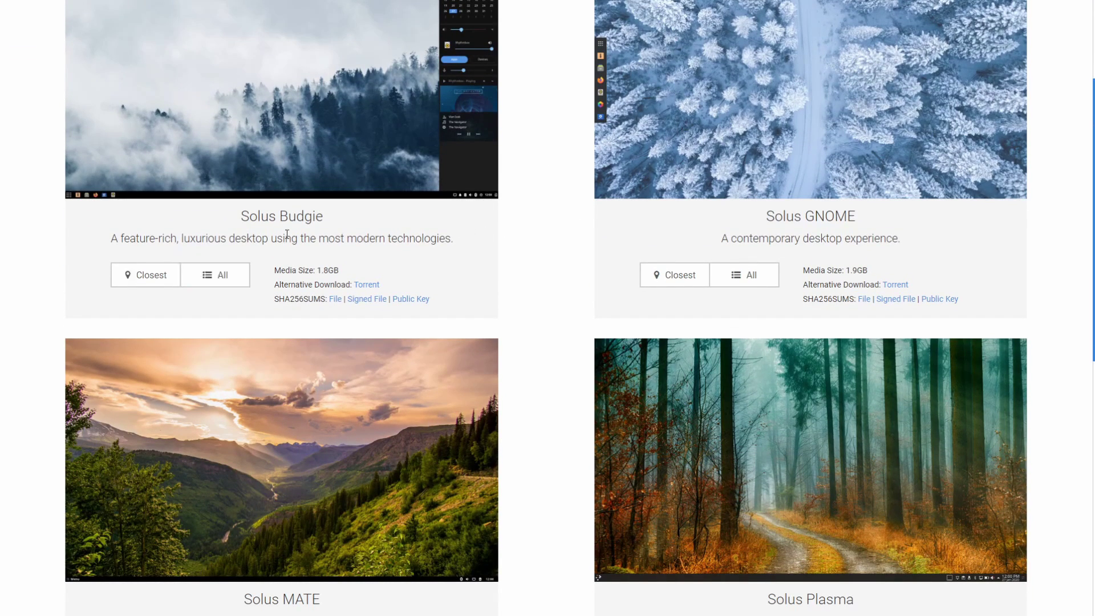
left_click(147, 274)
left_click(143, 275)
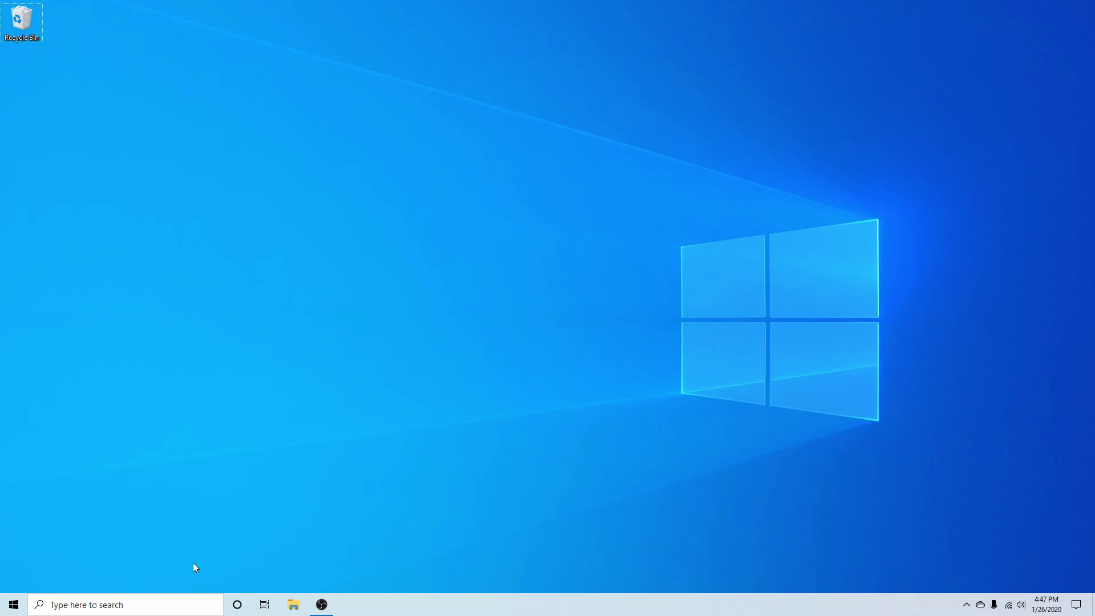
- Search the Windows taskbar for 'sub', then dismiss the search panel
left_click(152, 603)
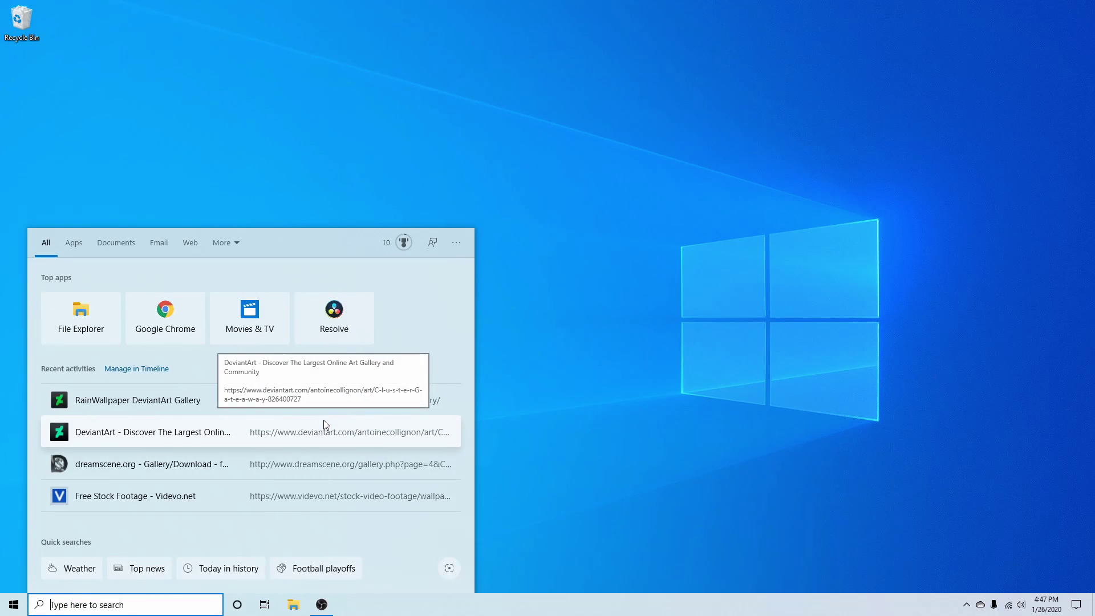
type("sub")
key("Escape")
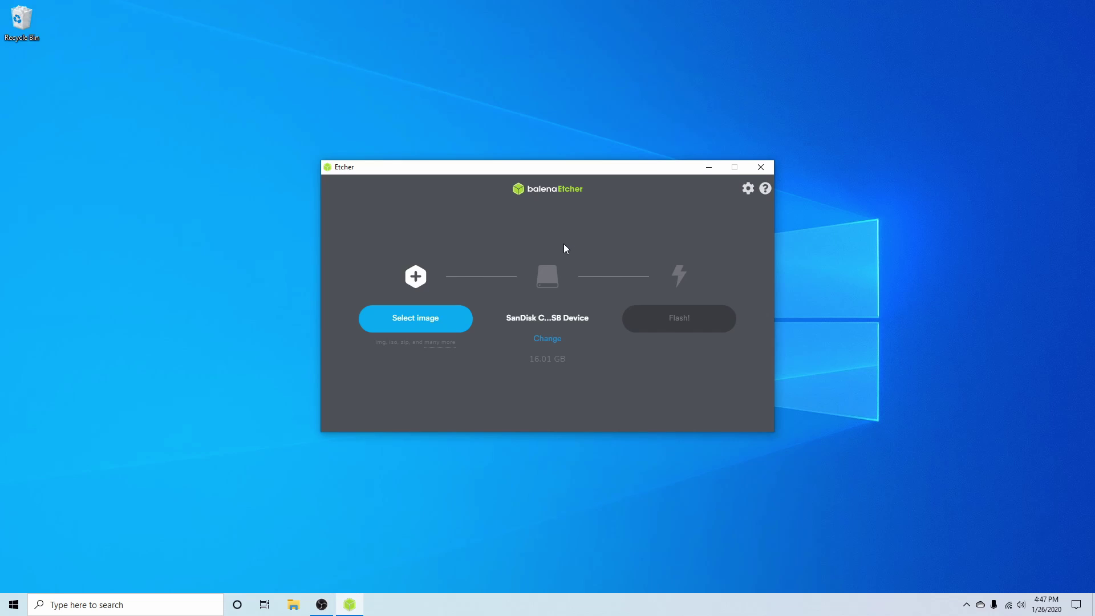
- Load Solus-4.1-Budgie.iso from the Downloads folder as Etcher's image
left_click(437, 317)
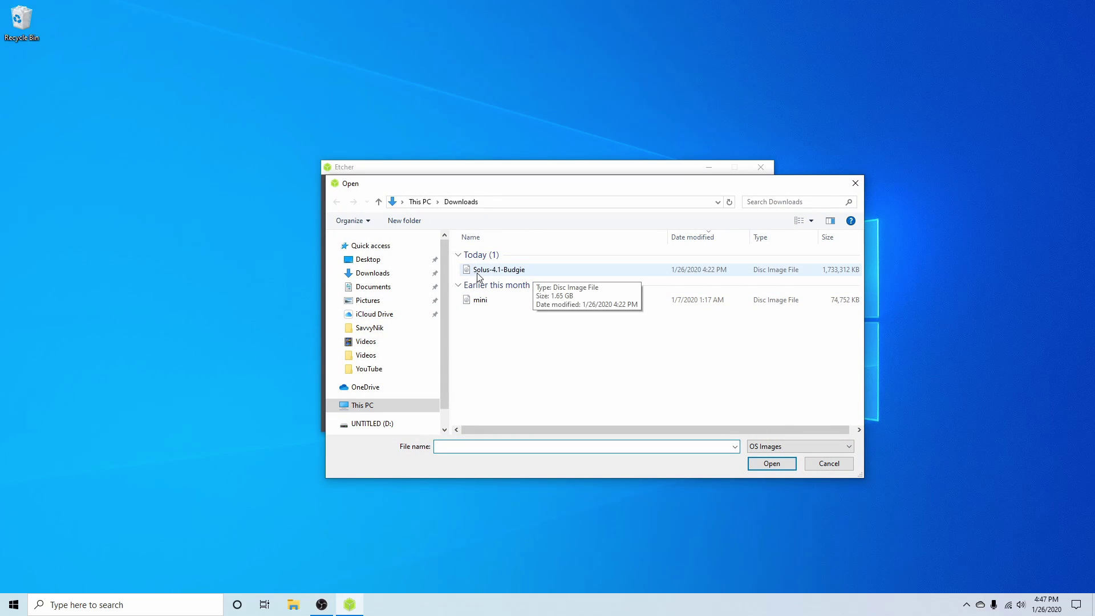
left_click(530, 275)
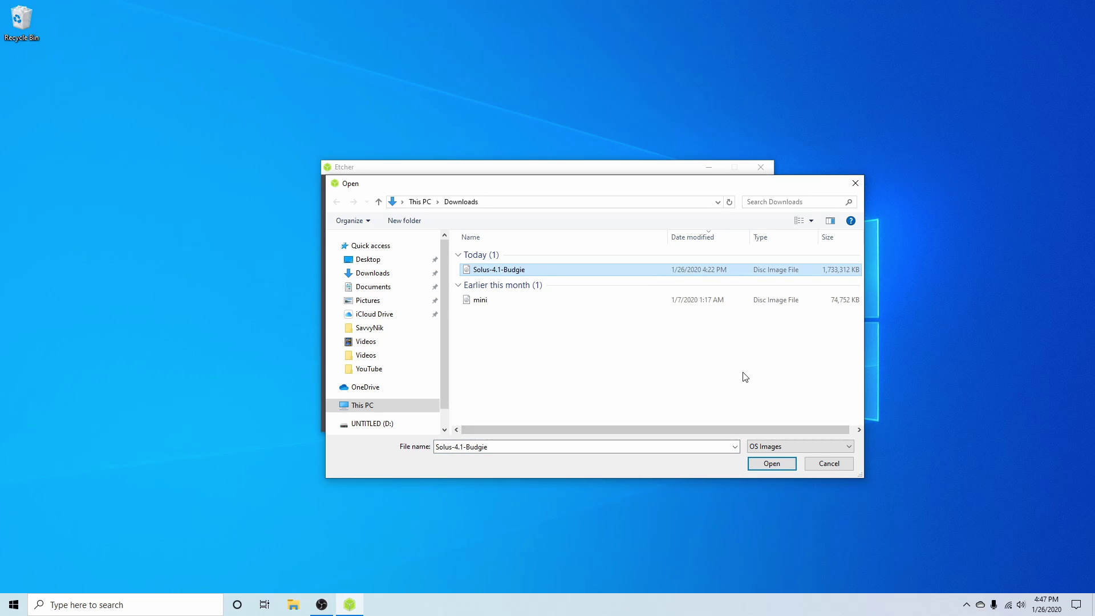
left_click(769, 466)
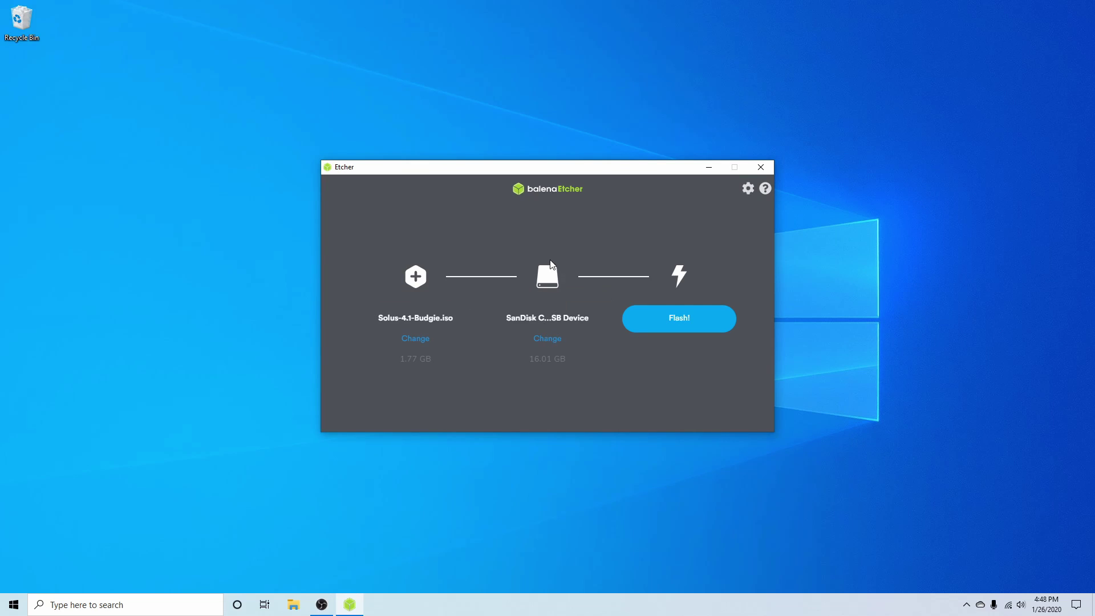
- Keep the SanDisk Cruzer Glide as the target drive and start flashing the Solus image
left_click(550, 340)
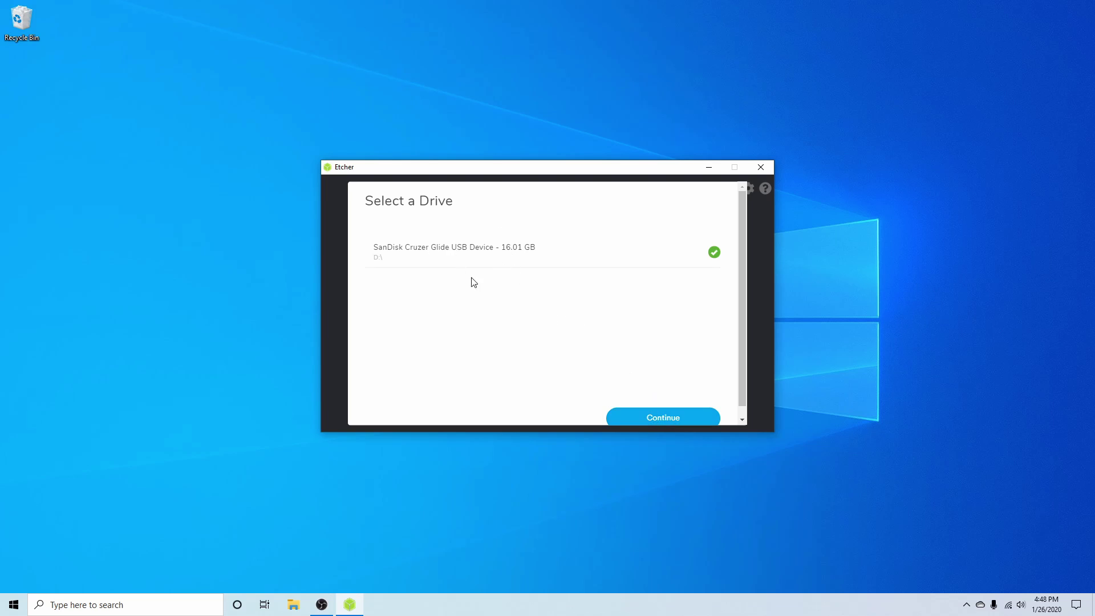
left_click(638, 418)
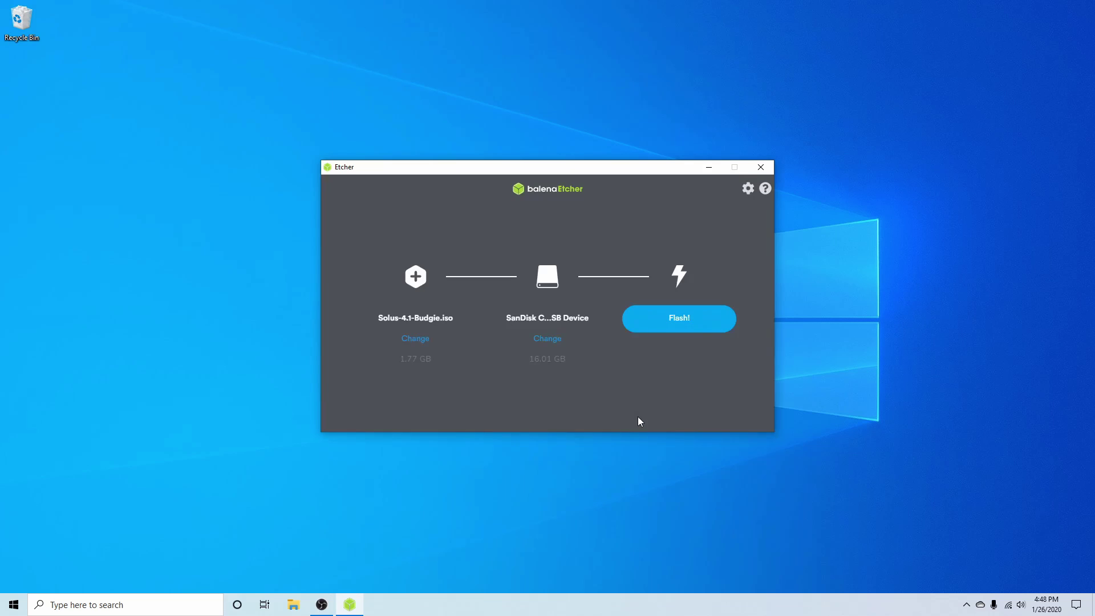
left_click(682, 316)
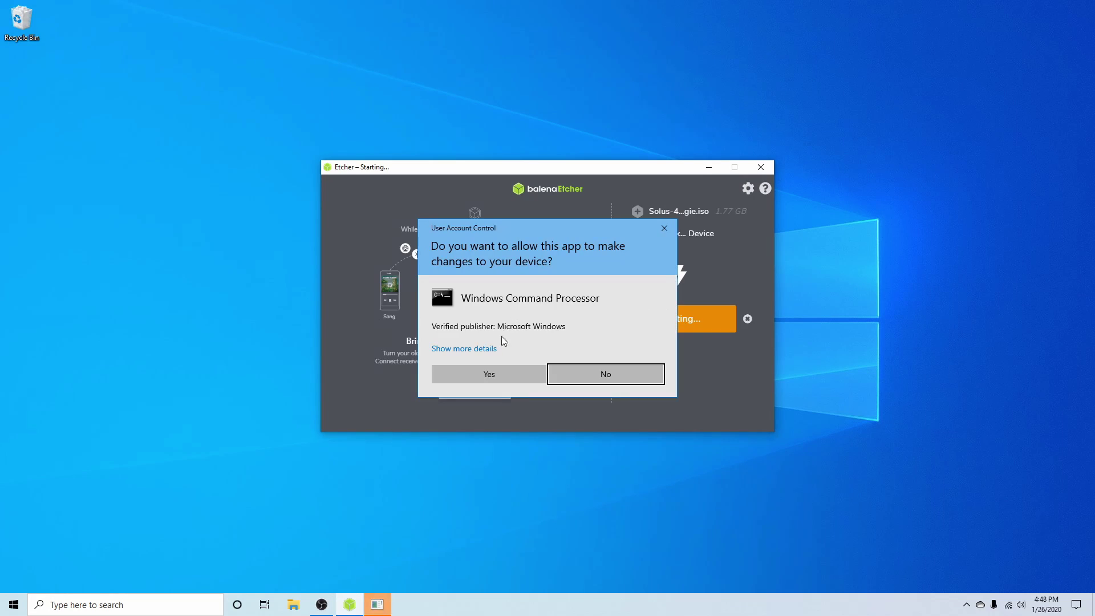
- Approve the Windows Command Processor permission prompt so flashing can proceed
left_click(494, 378)
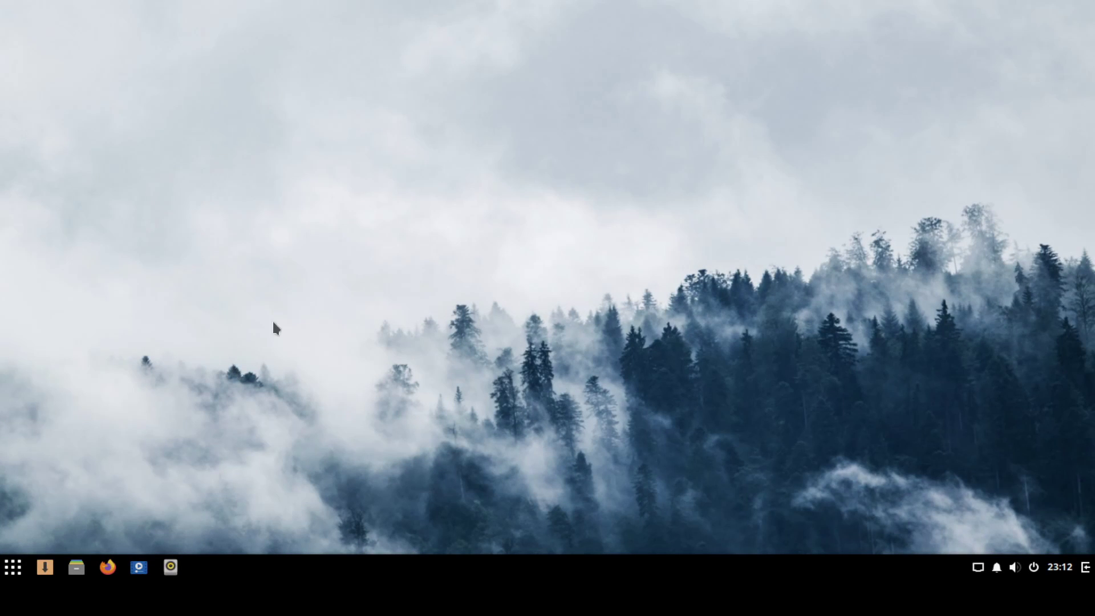
- Launch Install Solus from its icon in the bottom panel
left_click(44, 571)
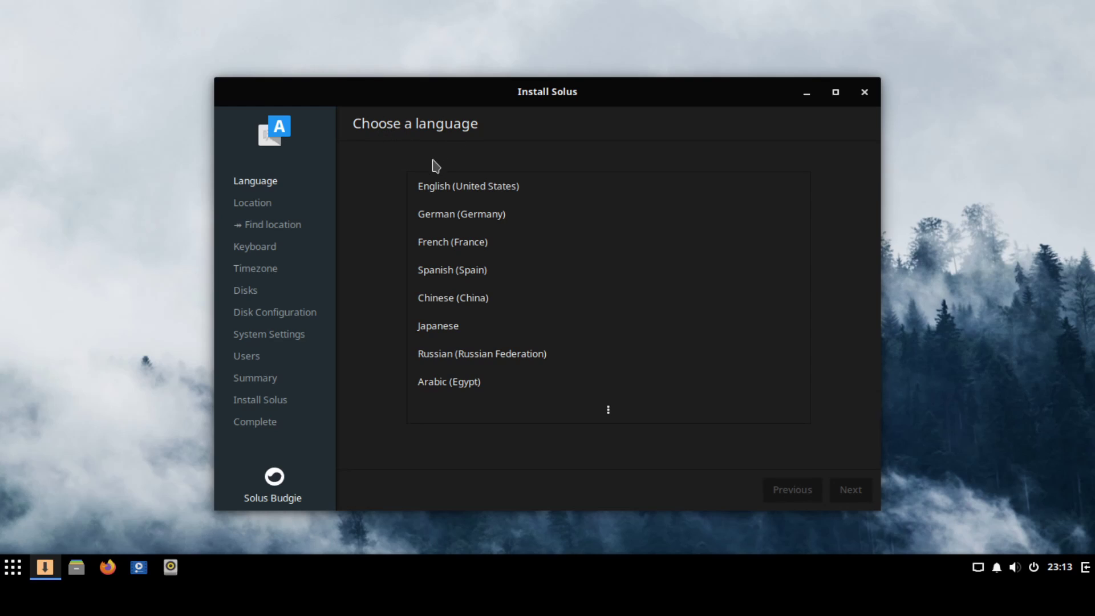
- Pick English (United States) as the language and advance to the location step
left_click(498, 189)
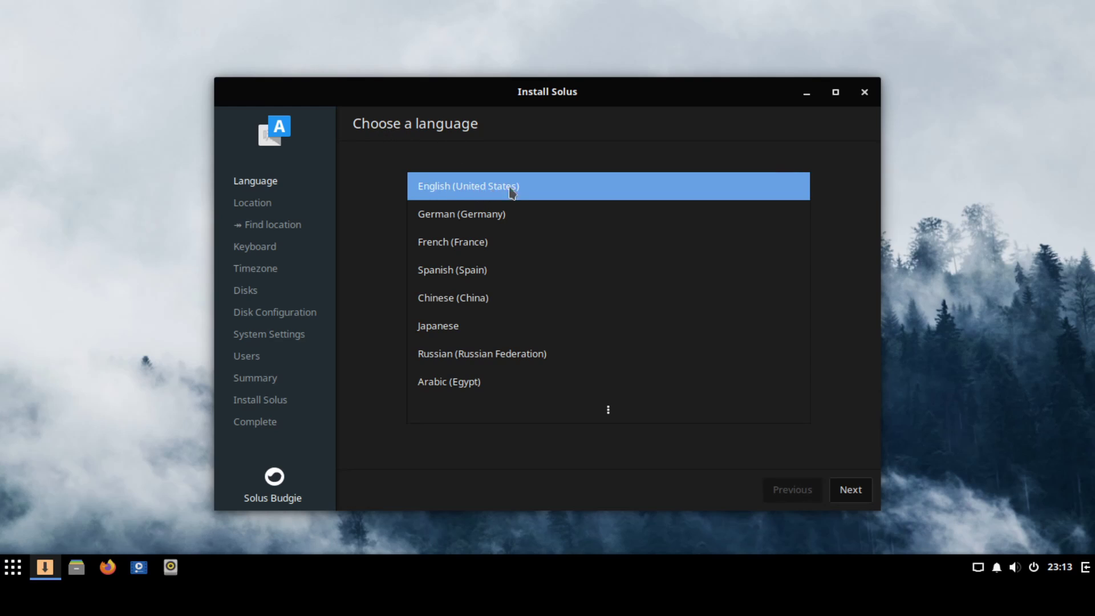
left_click(858, 490)
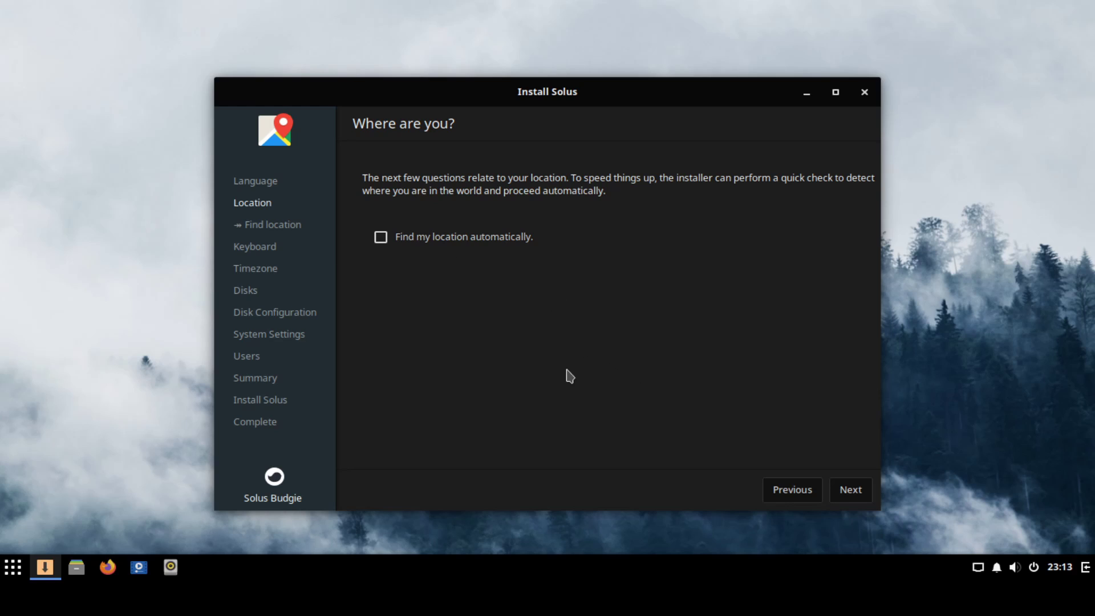
- Test-type 'qwer', keep the English (US) layout, and set the timezone to Vancouver
left_click(852, 492)
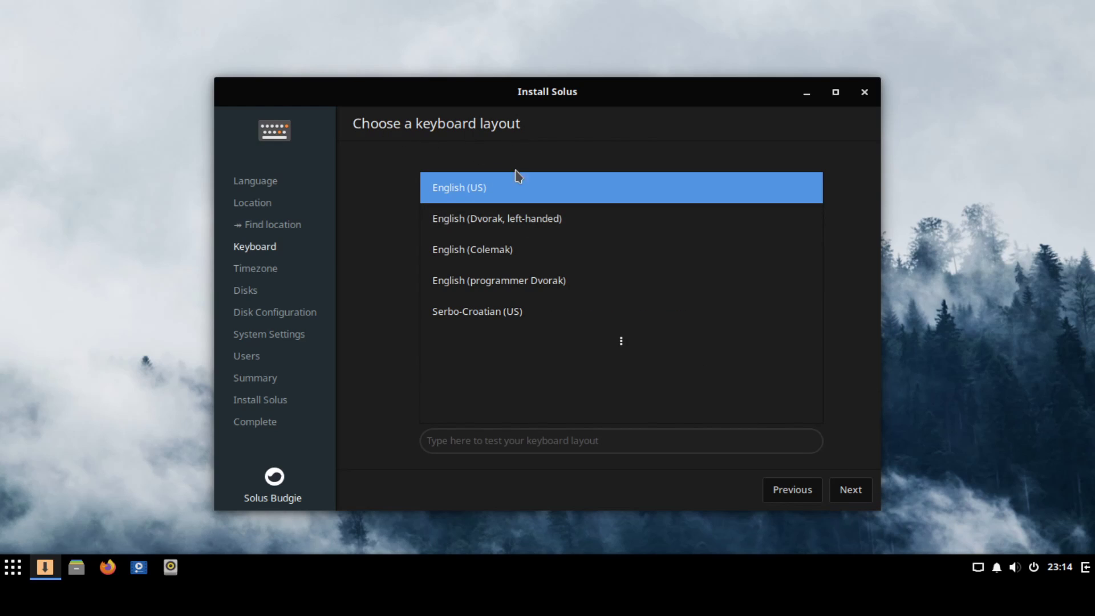
left_click(555, 440)
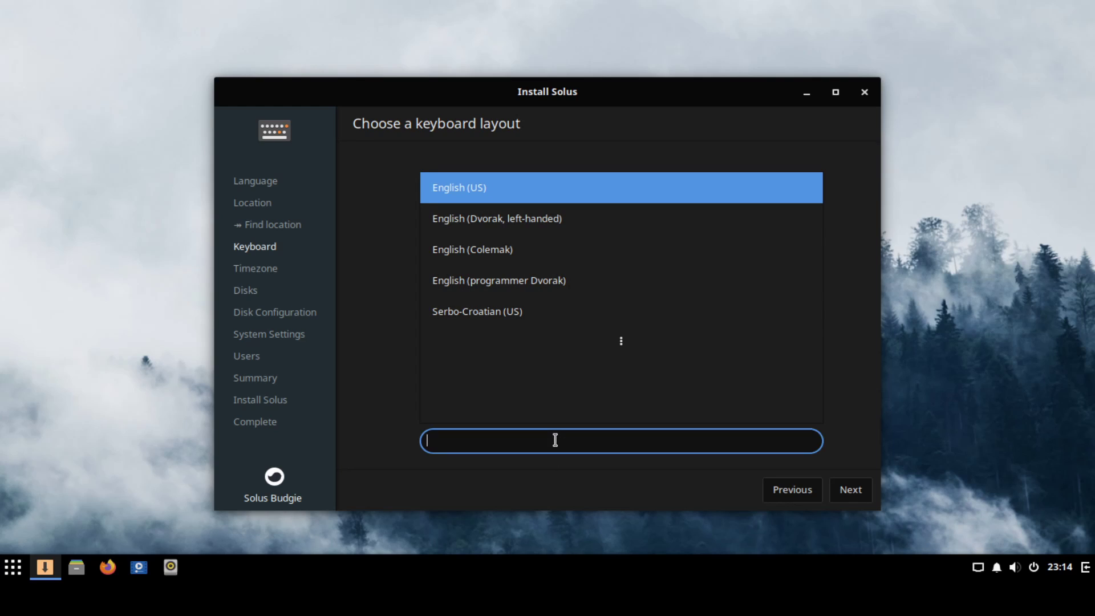
type("qwerty")
left_click_drag(480, 445, 426, 451)
key("BackSpace")
left_click(854, 494)
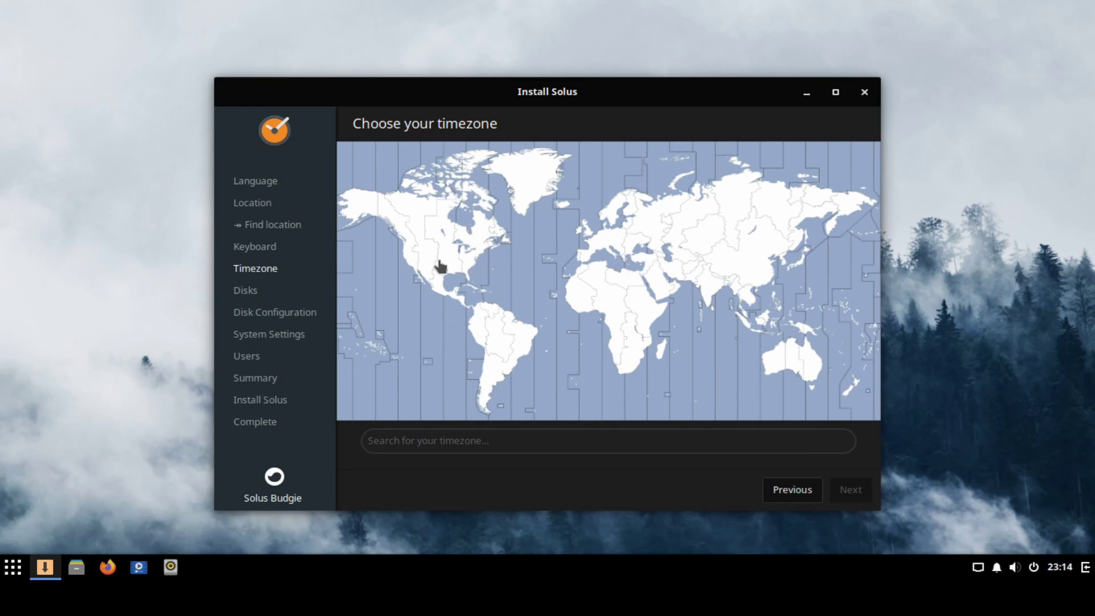
left_click(399, 231)
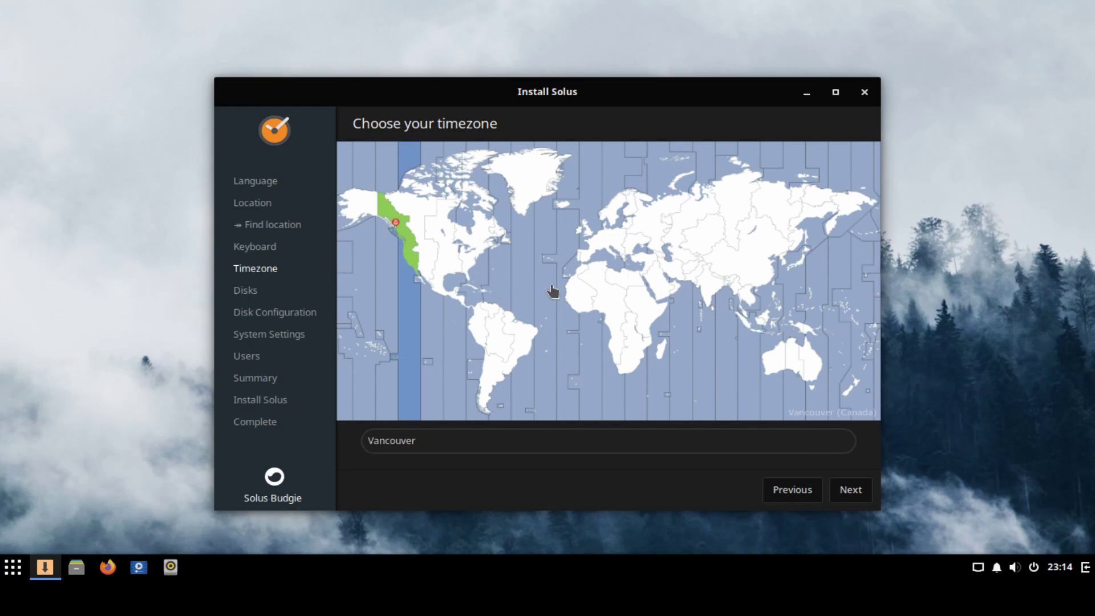
- Choose the 34.4 GB VBOX disk with automatic partitioning and continue to advanced disk options
left_click(854, 489)
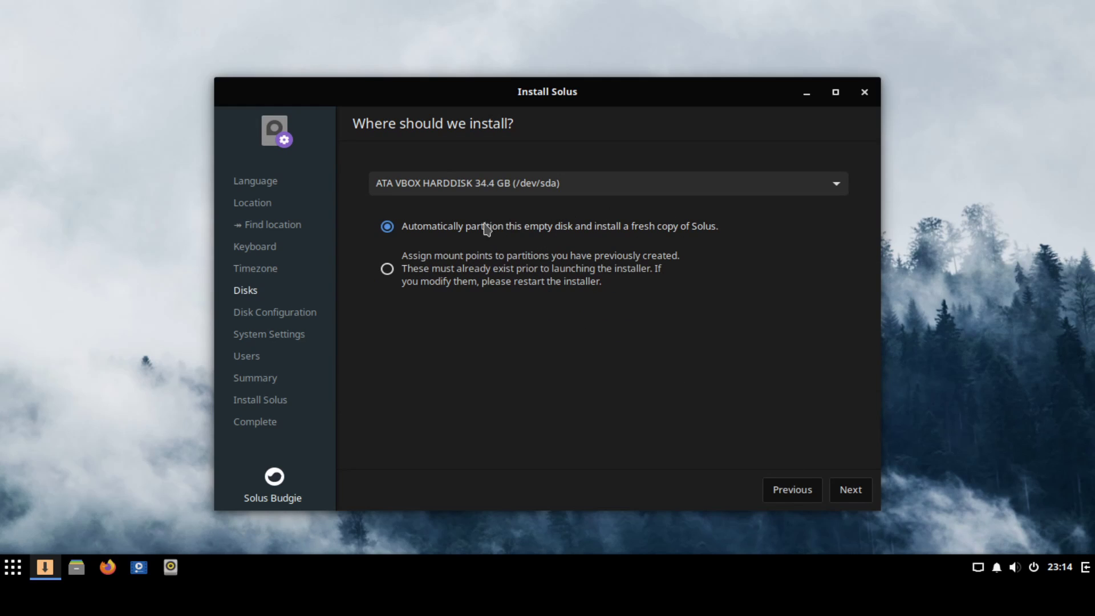
left_click(838, 188)
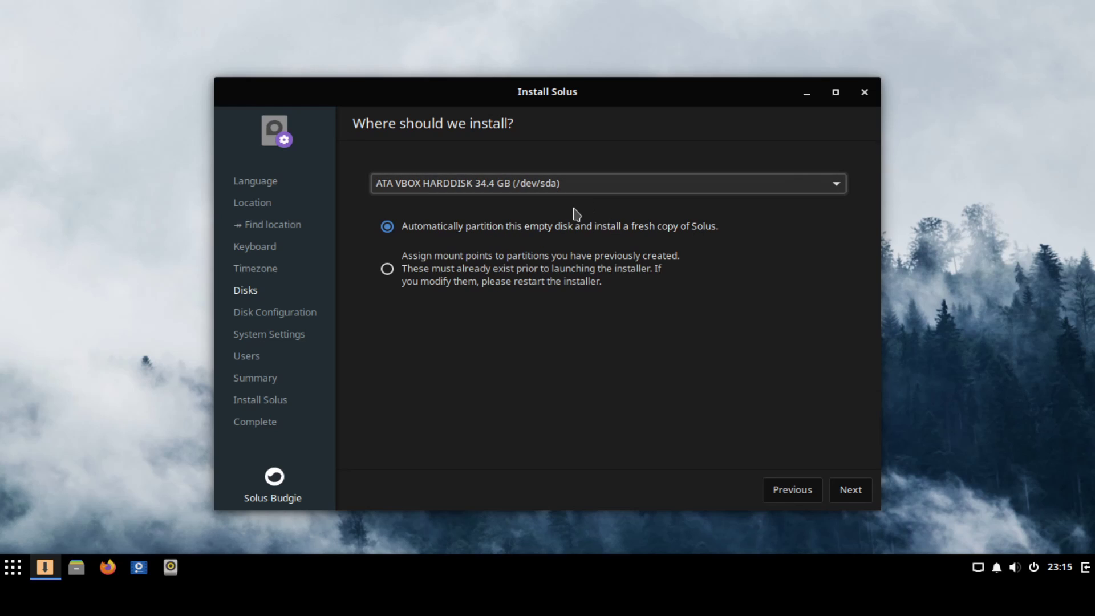
left_click(849, 489)
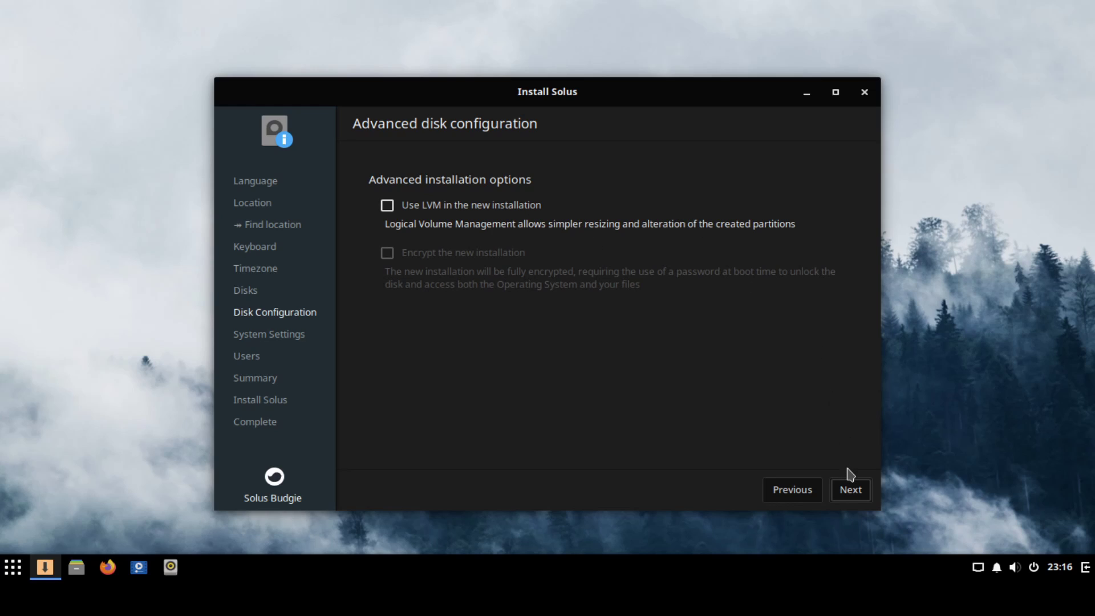
- Skip LVM, enter the computer's hostname, and keep the bootloader installing to /dev/sda
left_click(861, 493)
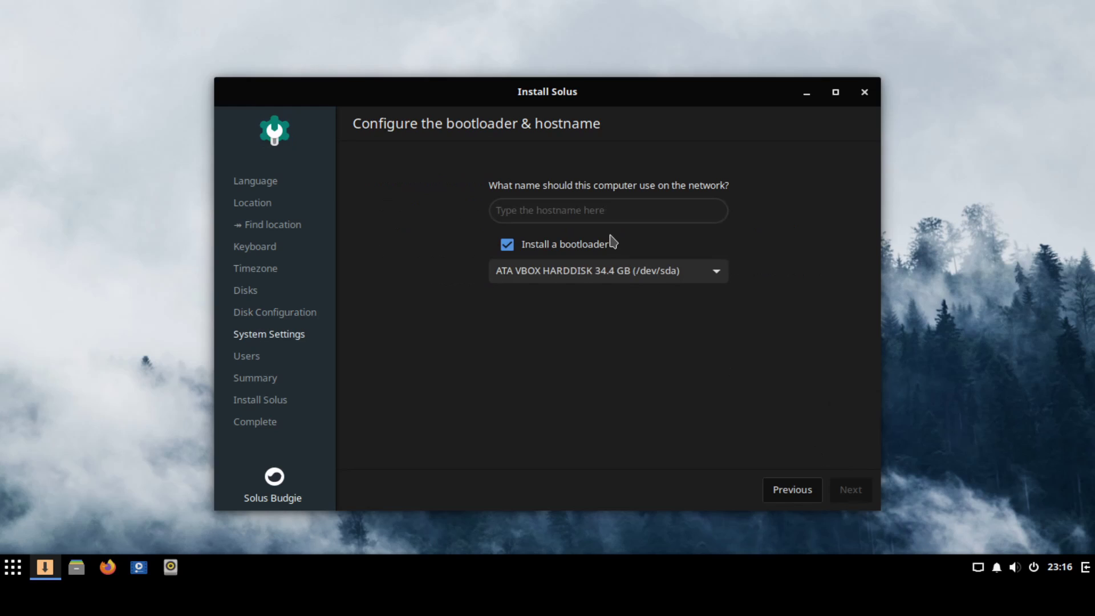
left_click(671, 213)
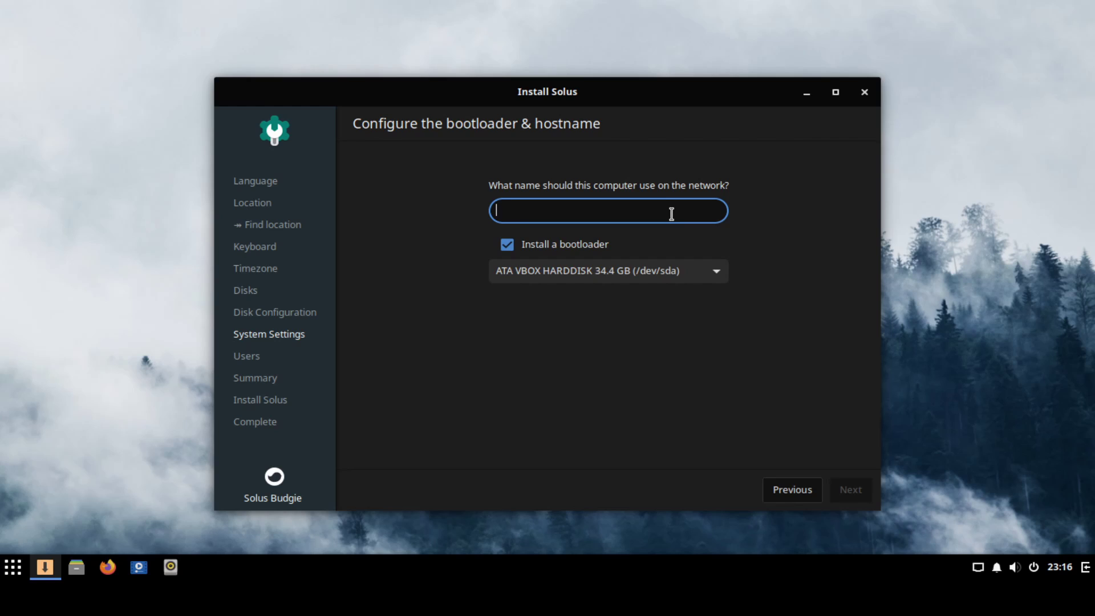
type("savvynik")
left_click(515, 246)
left_click(518, 249)
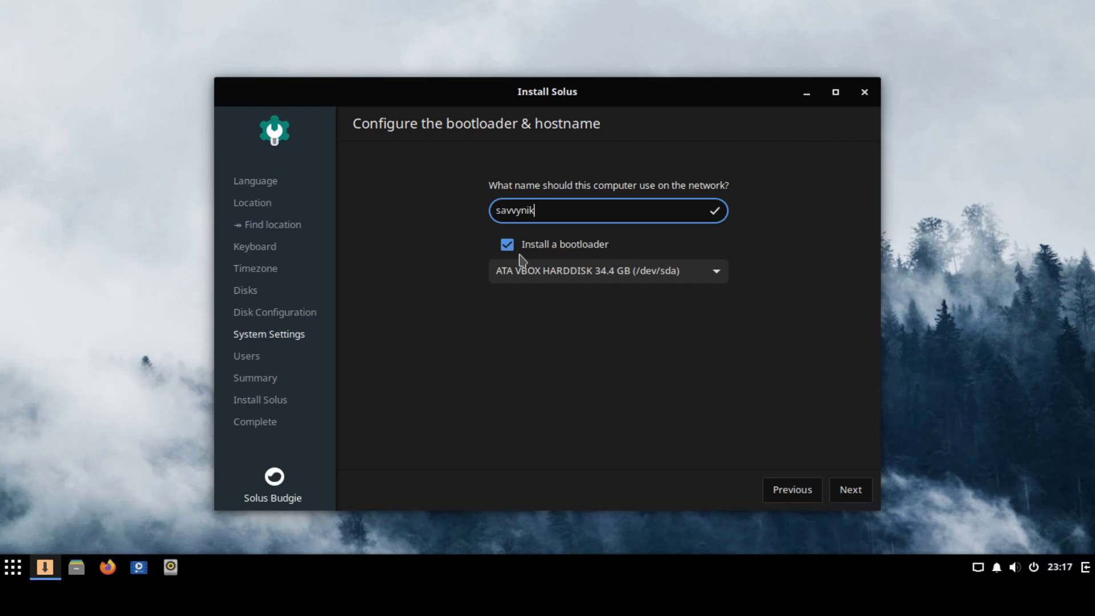
- On the Users step, enter the username, real name and password twice, then add the account
left_click(844, 492)
left_click(604, 185)
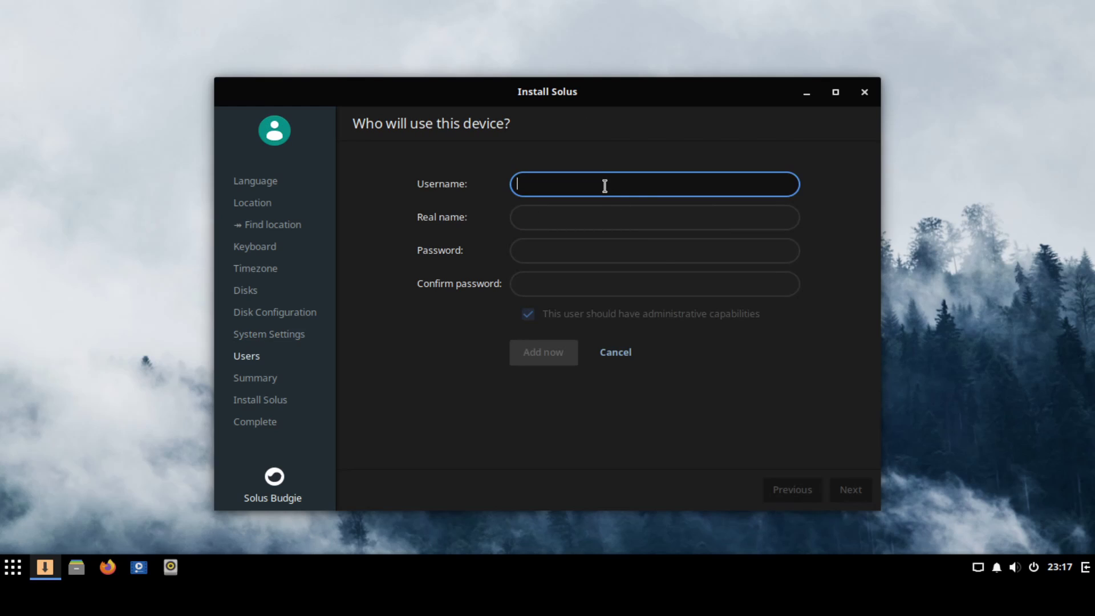
type("sa")
left_click(565, 219)
type("savvynik")
key("Tab")
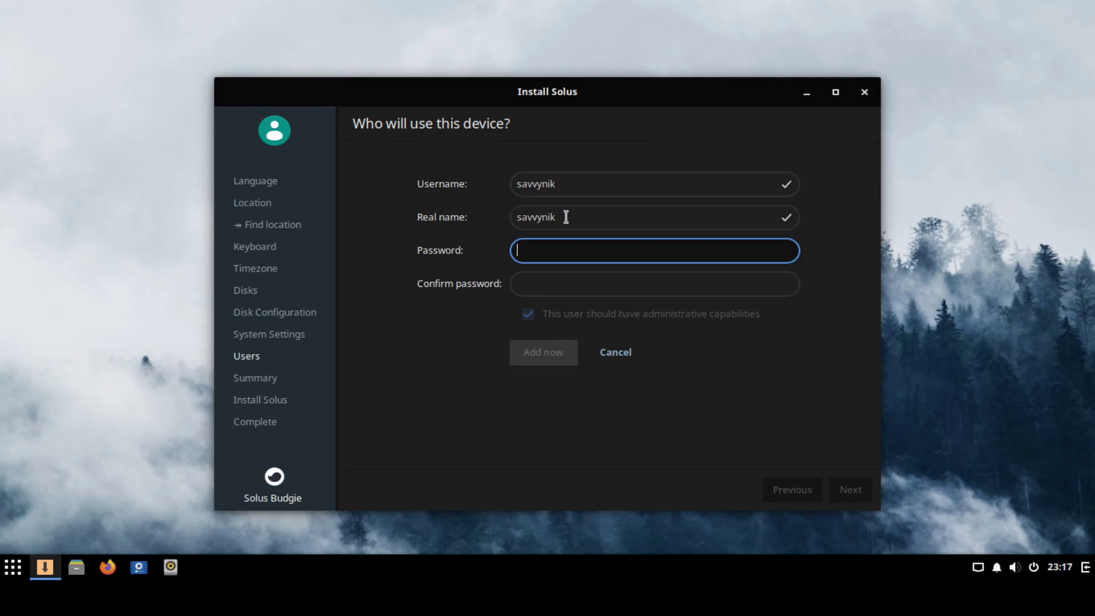
type("•••••••••")
key("Tab")
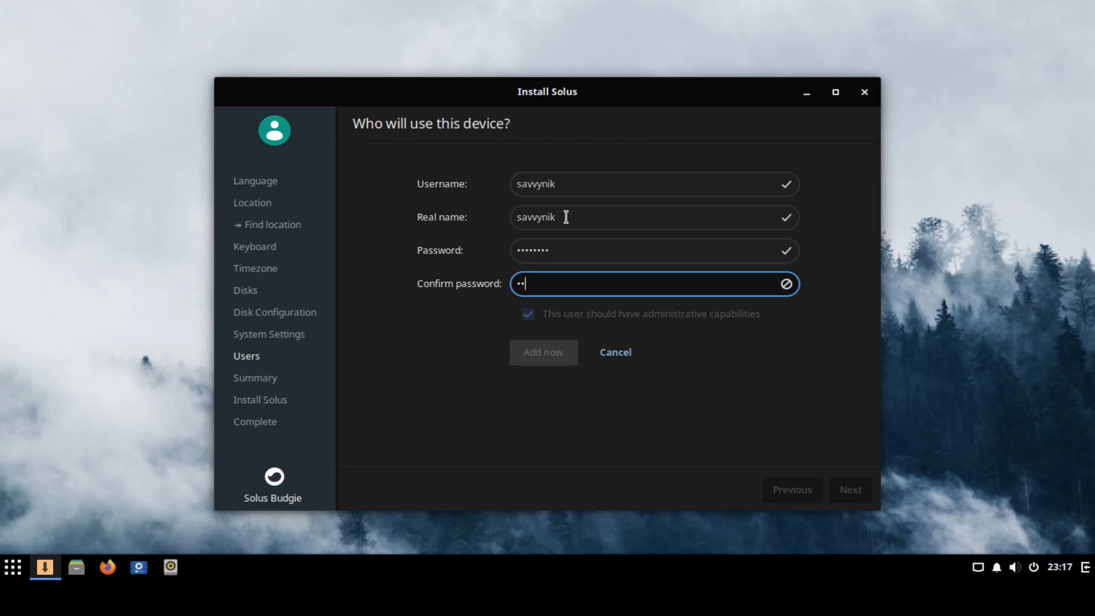
type("•••••••••")
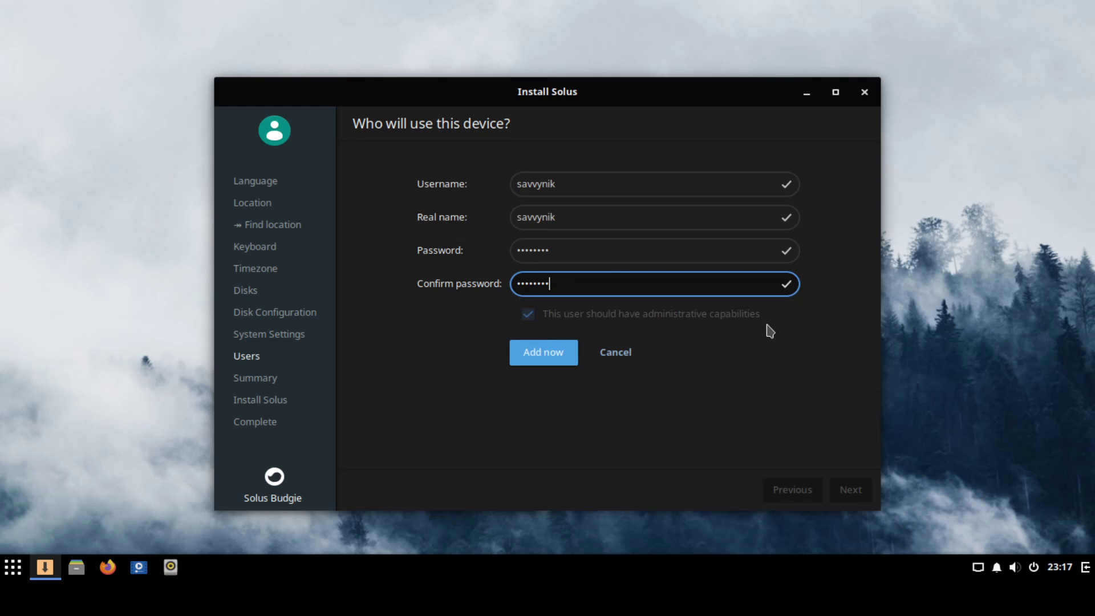
left_click(552, 350)
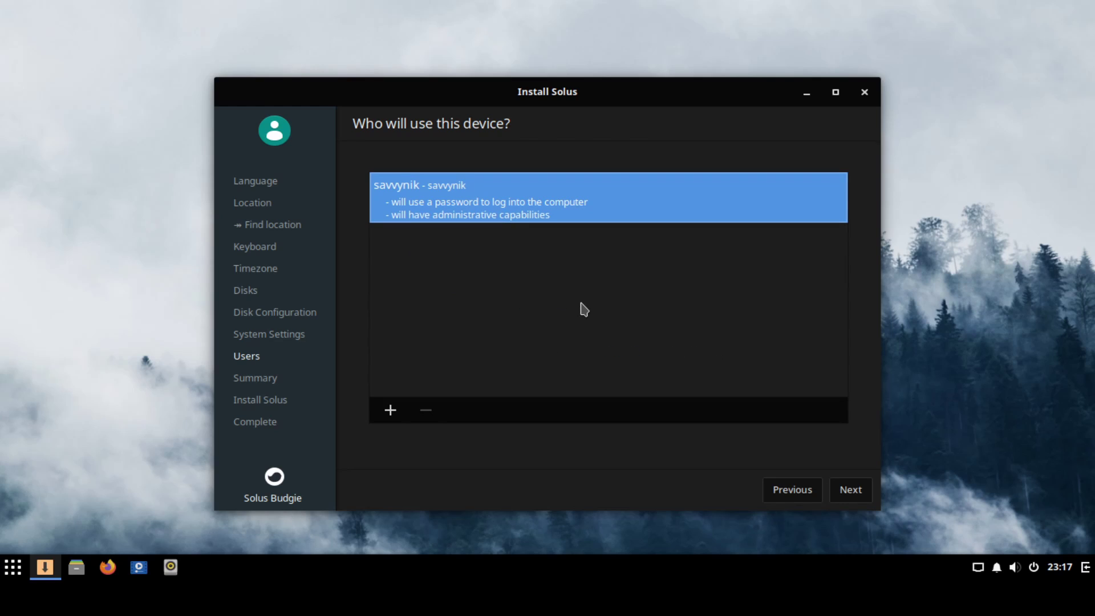
- Start a second user, toggle administrative capabilities on and off, then cancel it
left_click(391, 410)
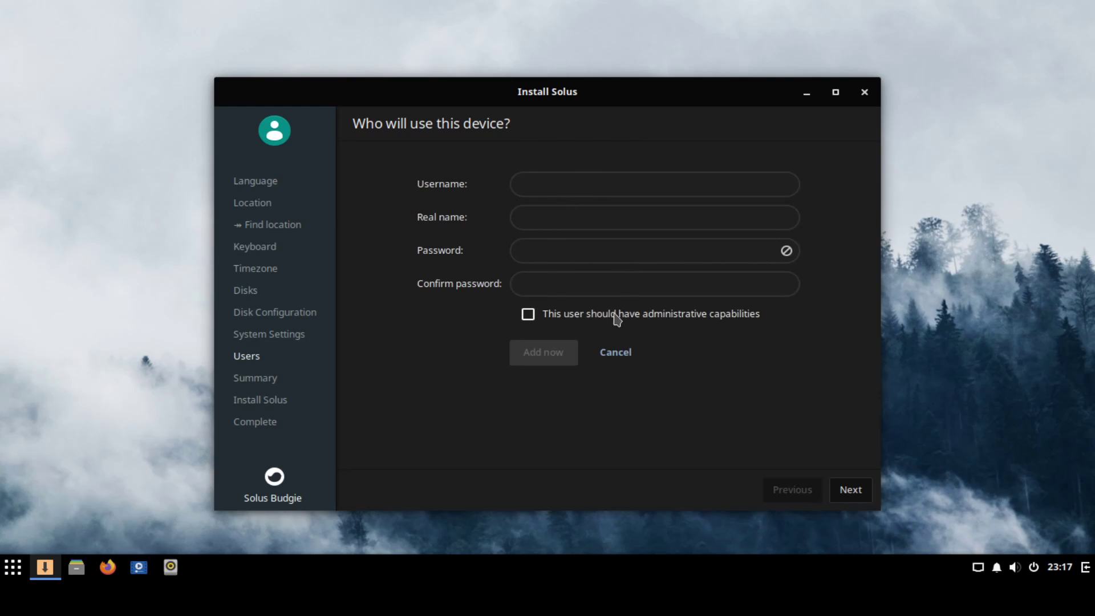
left_click(528, 317)
left_click(529, 317)
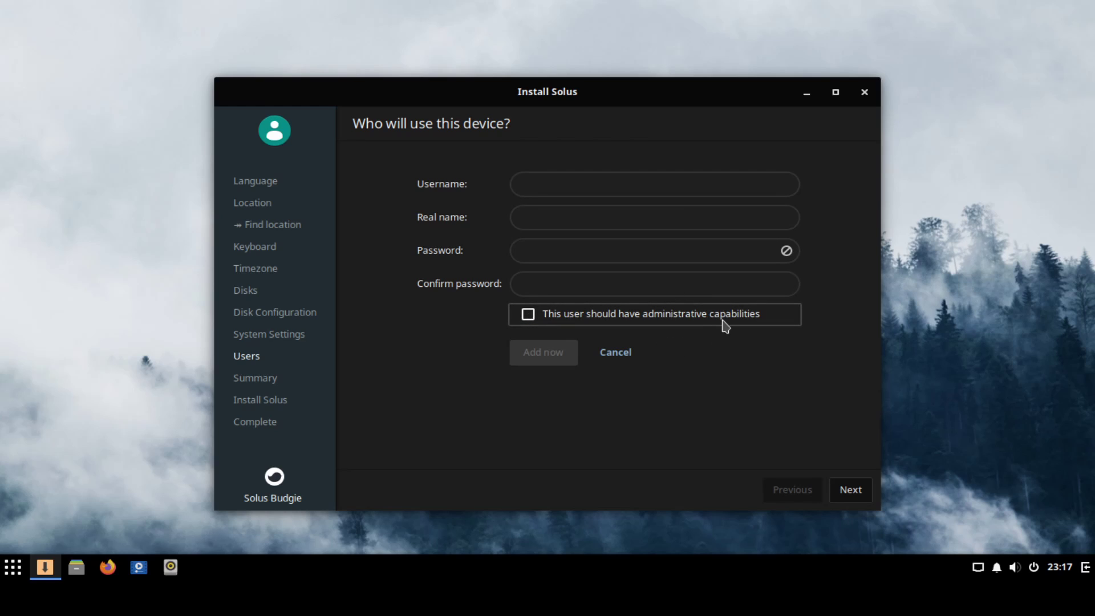
left_click(632, 357)
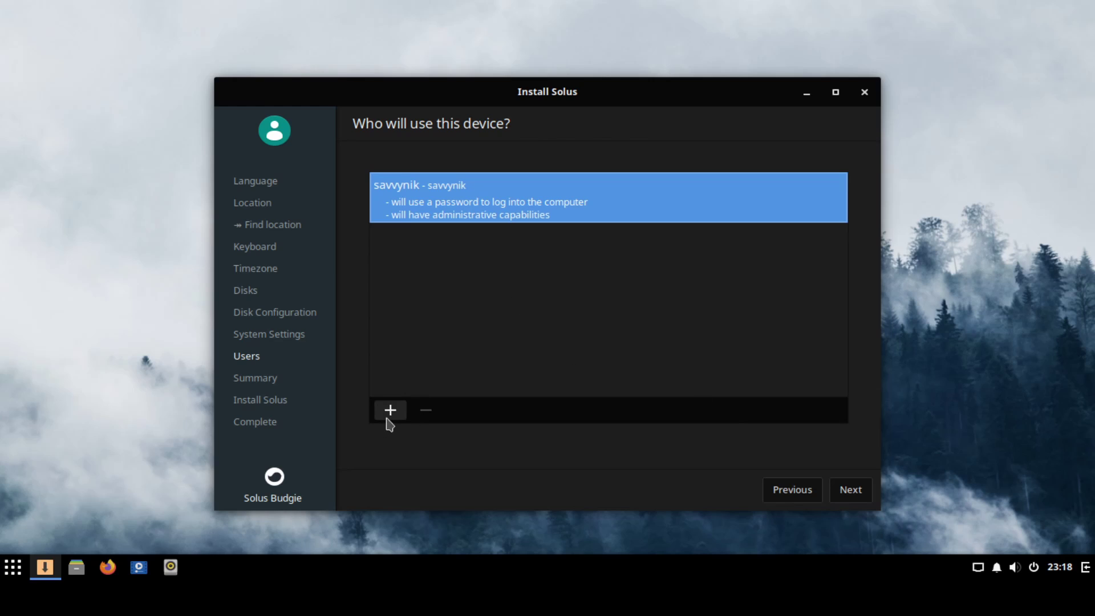
- Check the summary's msdos partition table, 1.00 GB swap and 33.36 GB root on /dev/sda
left_click(846, 492)
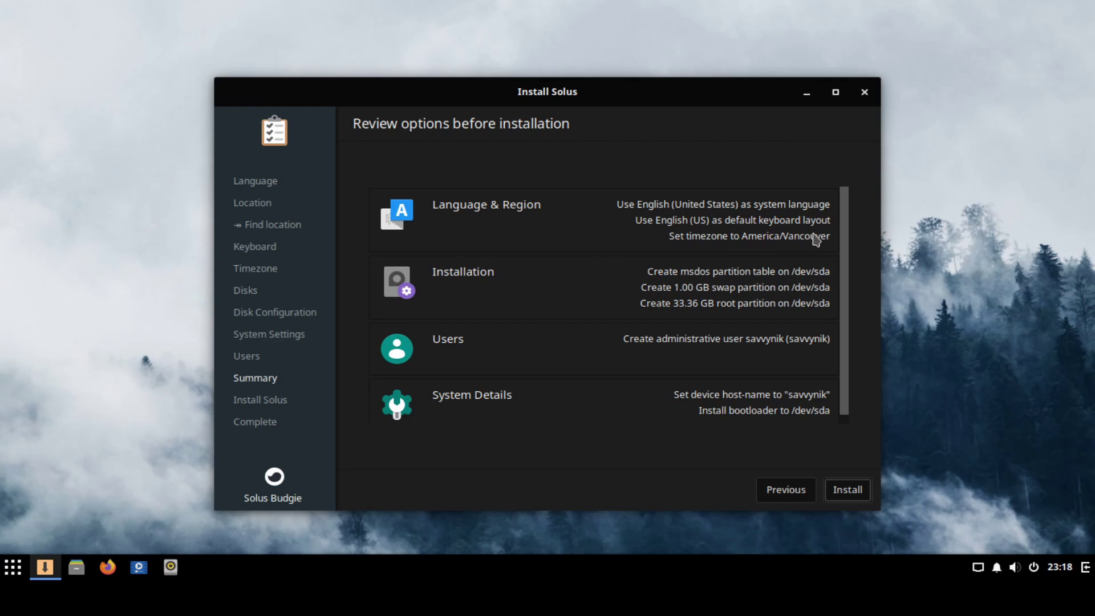
scroll(824, 263, "down", 1)
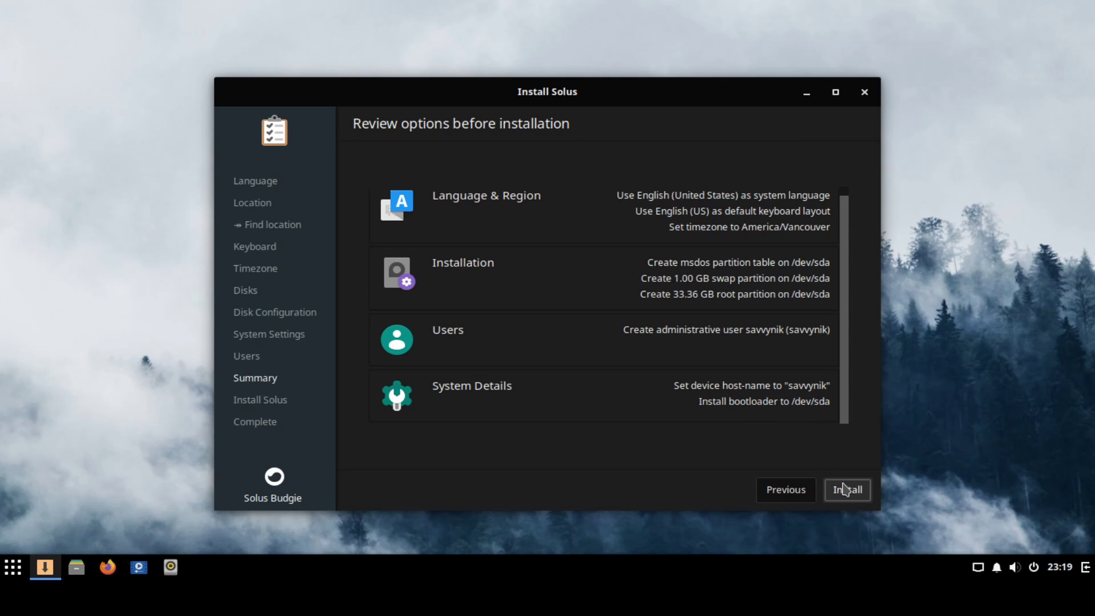
scroll(752, 371, "up", 1)
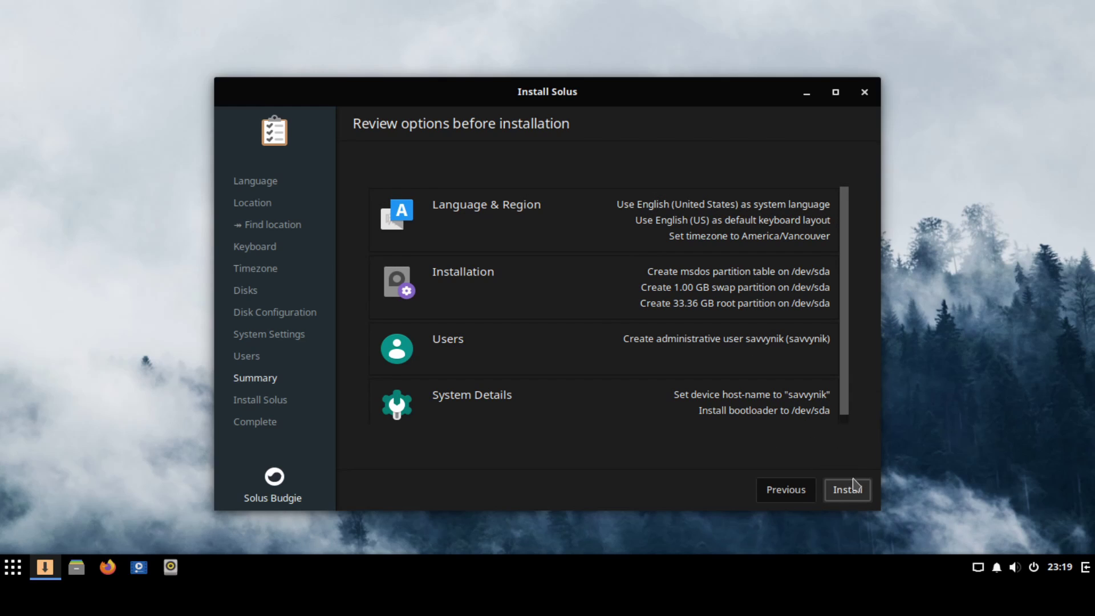
- Begin installing Solus onto /dev/sda, confirming the data-loss warning with OK
left_click(840, 490)
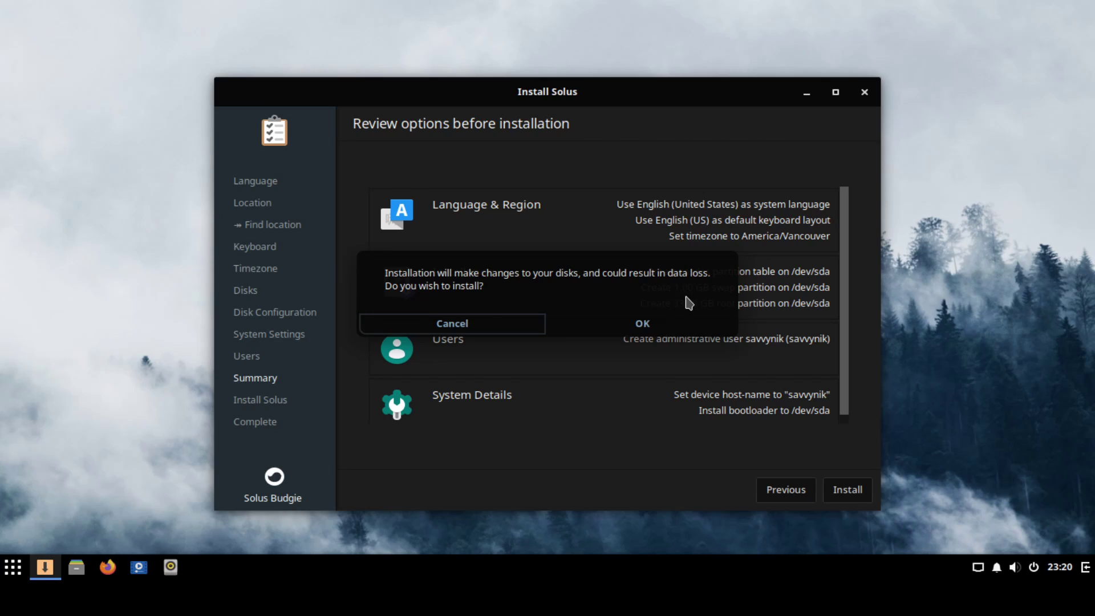
left_click(639, 323)
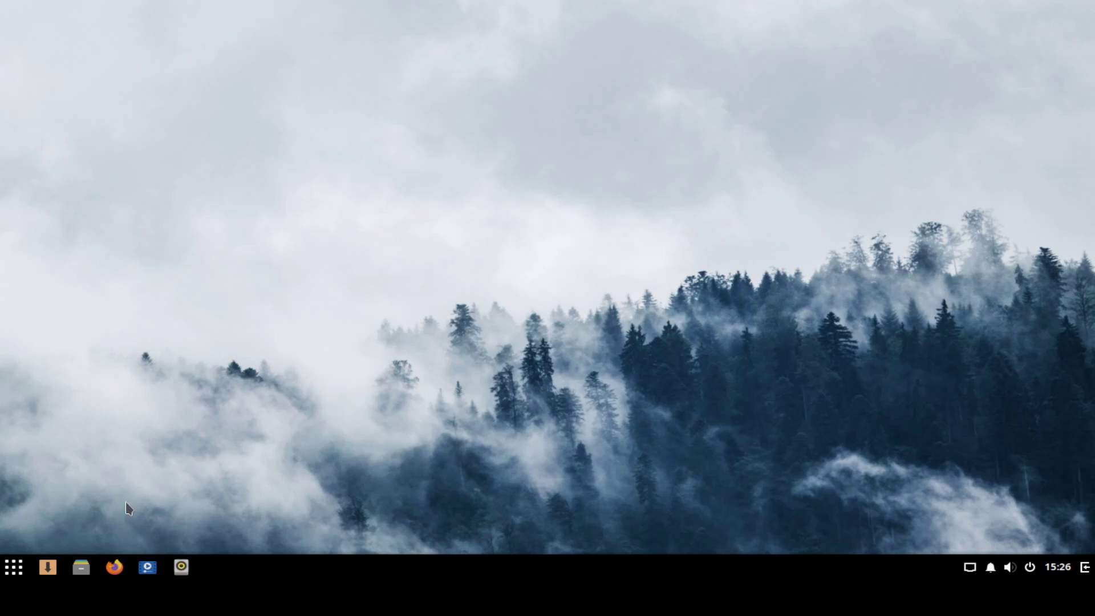
left_click(49, 568)
right_click(425, 180)
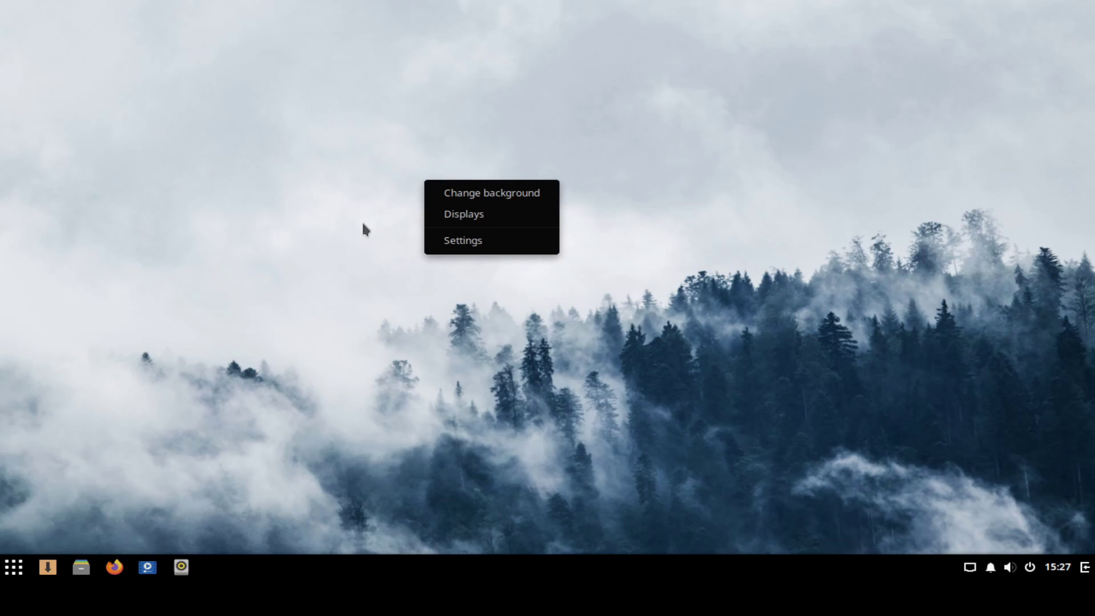
left_click(330, 173)
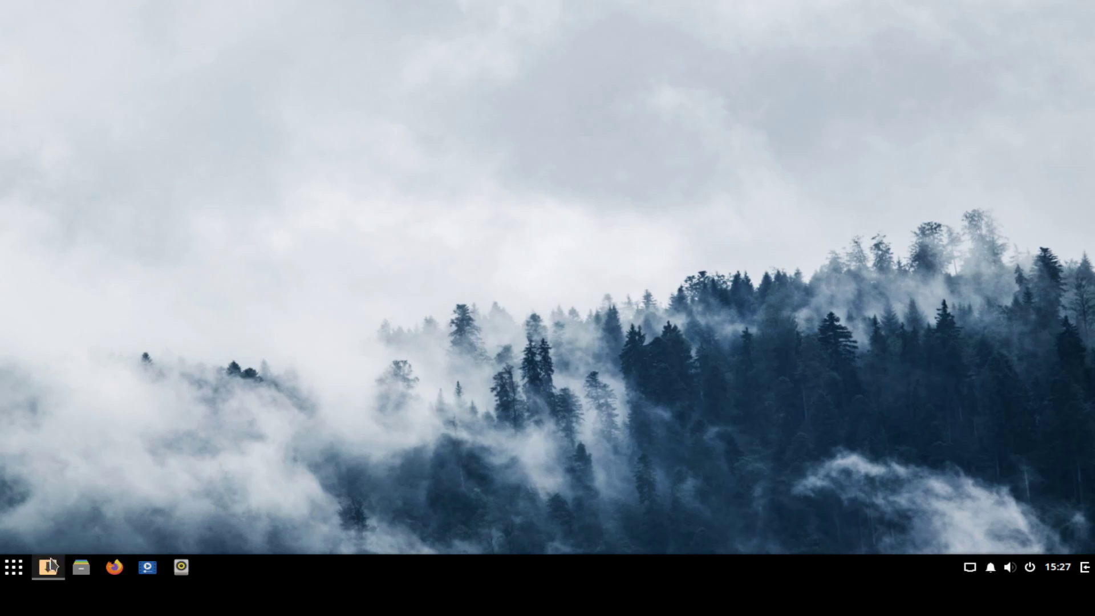
left_click(20, 566)
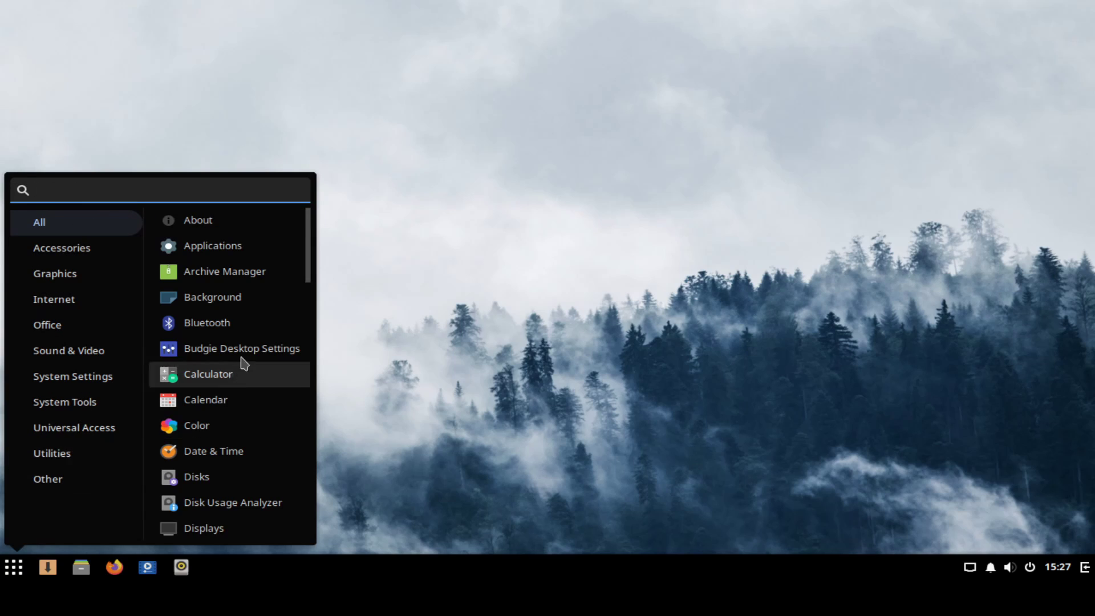
scroll(217, 465, "down", 3)
scroll(228, 410, "down", 12)
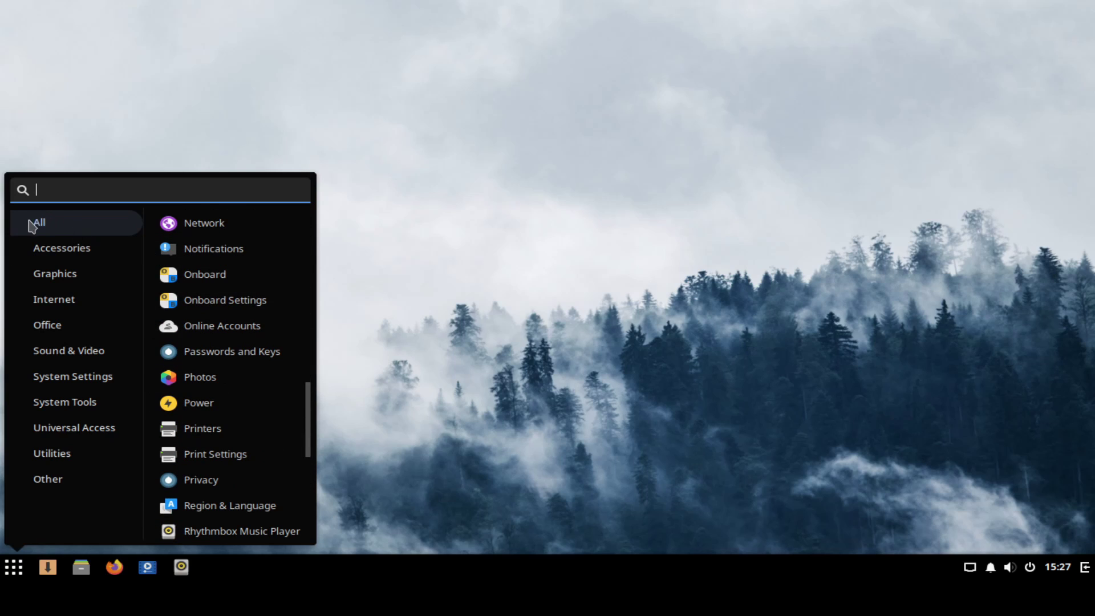
scroll(214, 335, "up", 14)
scroll(211, 285, "up", 1)
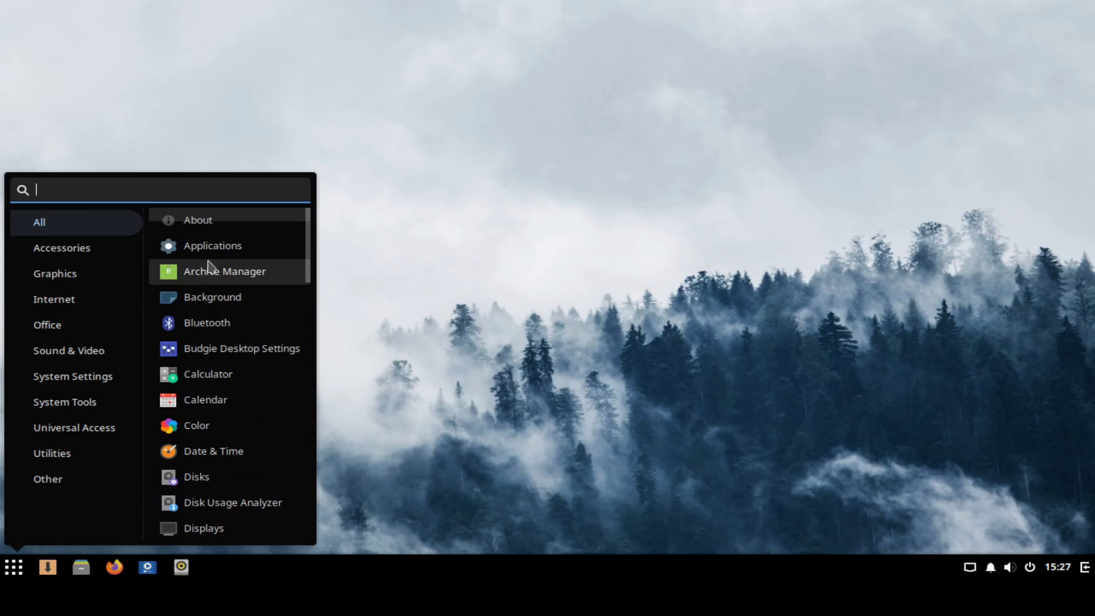
scroll(230, 303, "down", 4)
scroll(227, 294, "down", 5)
scroll(221, 285, "down", 2)
scroll(240, 339, "down", 3)
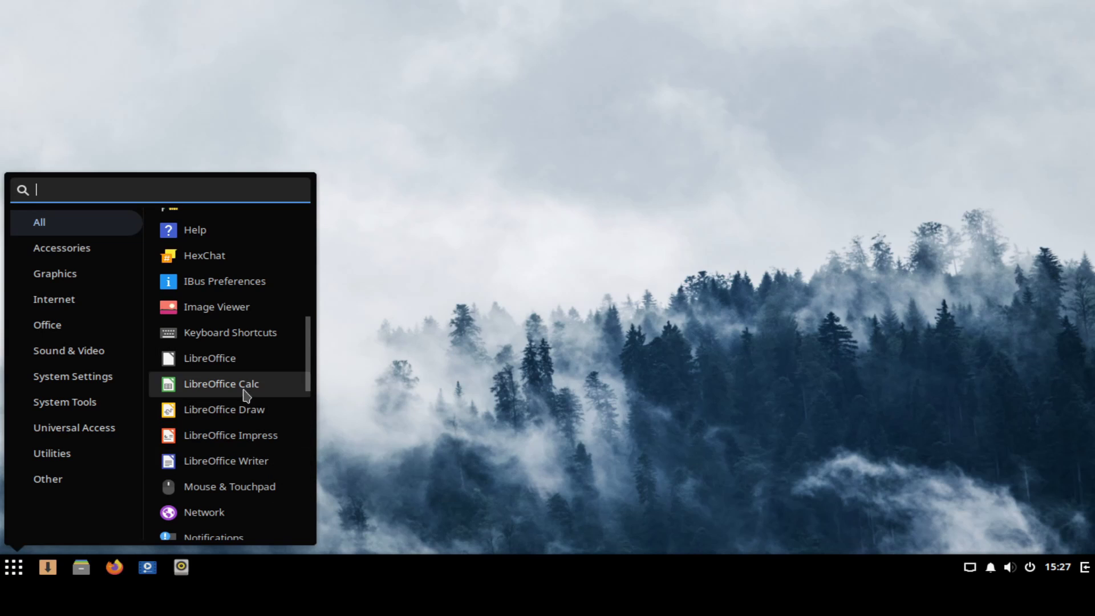
scroll(275, 410, "down", 3)
scroll(265, 399, "down", 2)
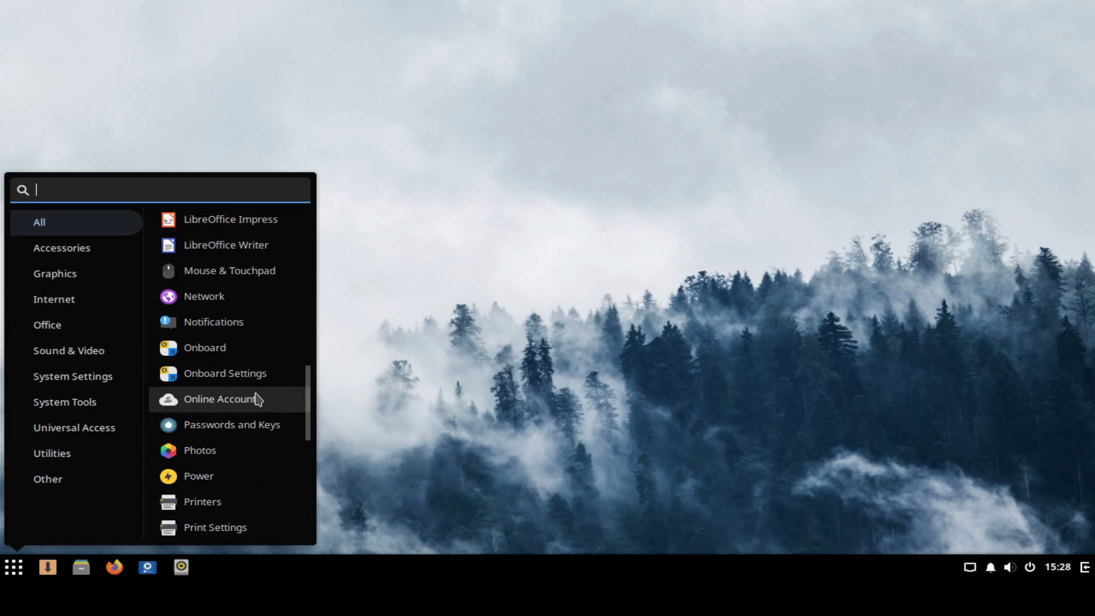
scroll(265, 410, "down", 4)
scroll(251, 399, "up", 15)
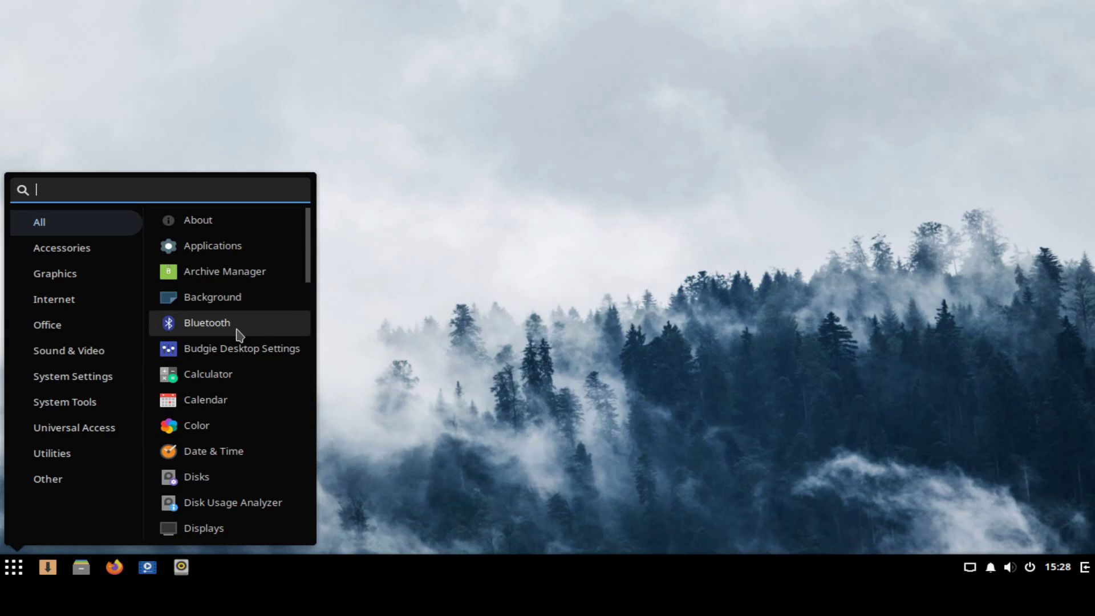
scroll(262, 357, "down", 3)
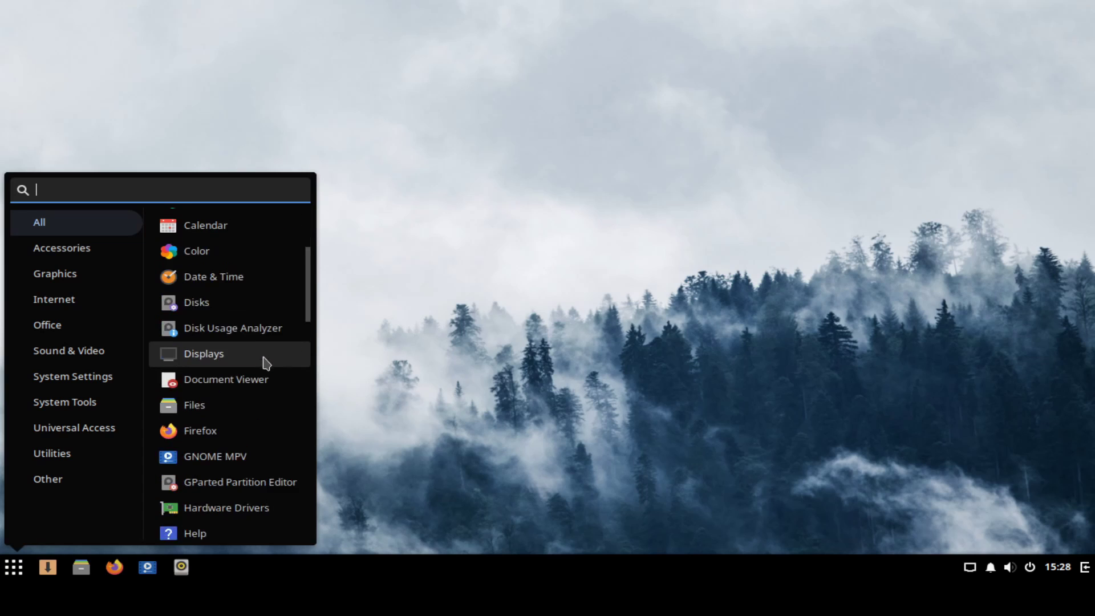
scroll(268, 456, "down", 10)
scroll(234, 413, "up", 6)
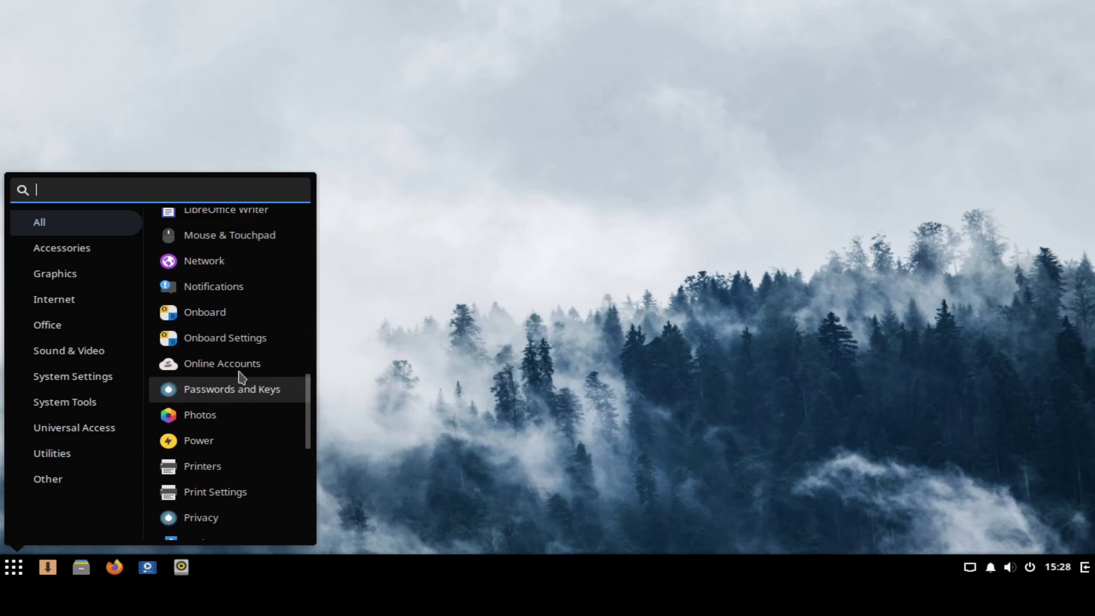
scroll(223, 351, "up", 2)
scroll(254, 378, "down", 8)
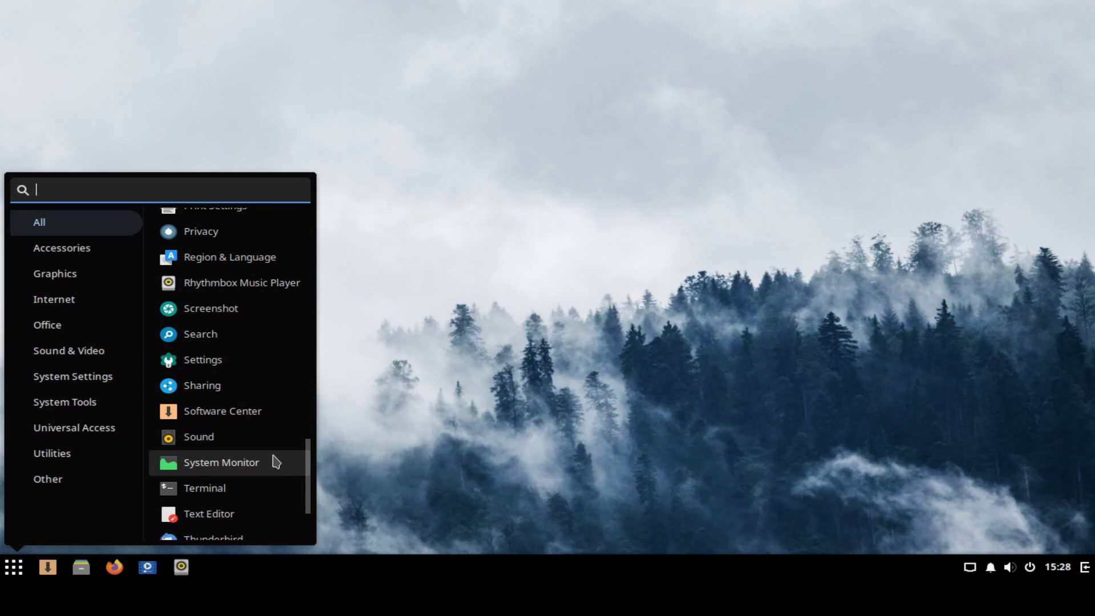
scroll(238, 426, "down", 2)
left_click(363, 398)
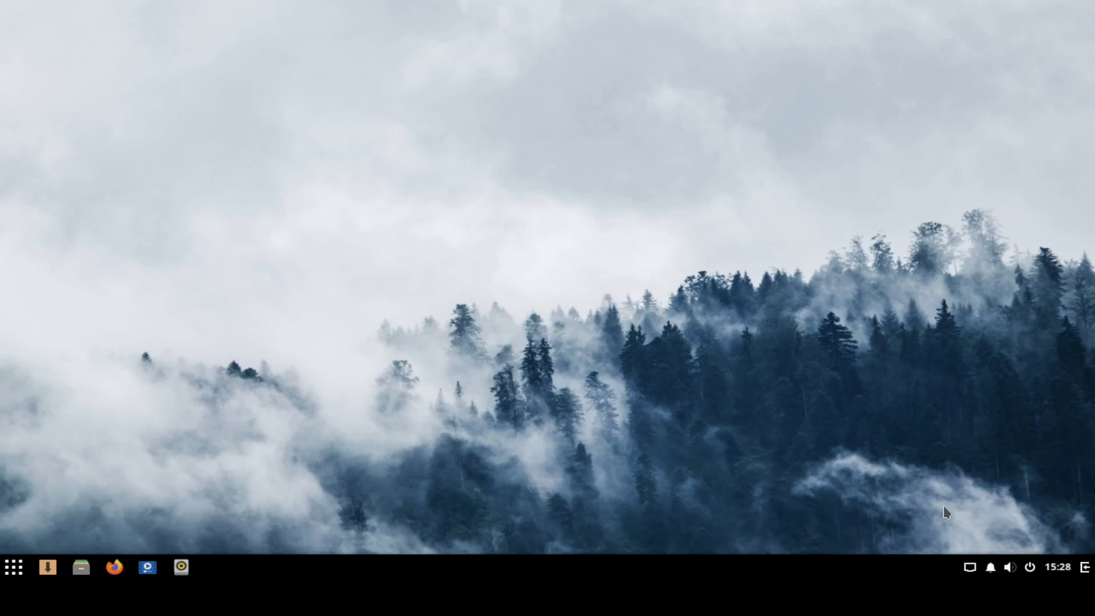
left_click(1084, 568)
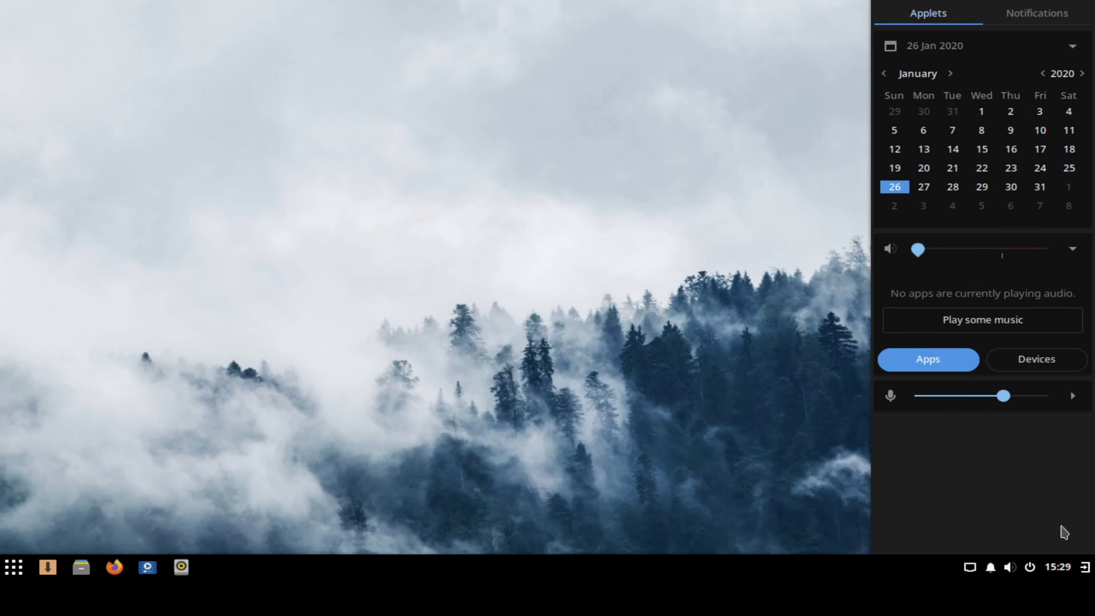
left_click(1082, 571)
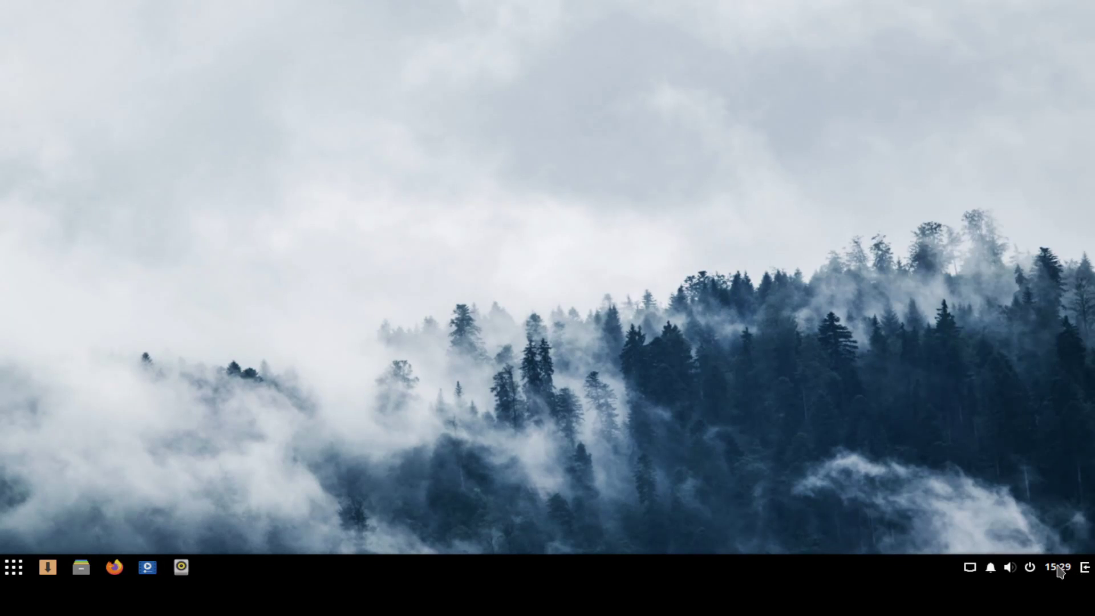
left_click(1030, 568)
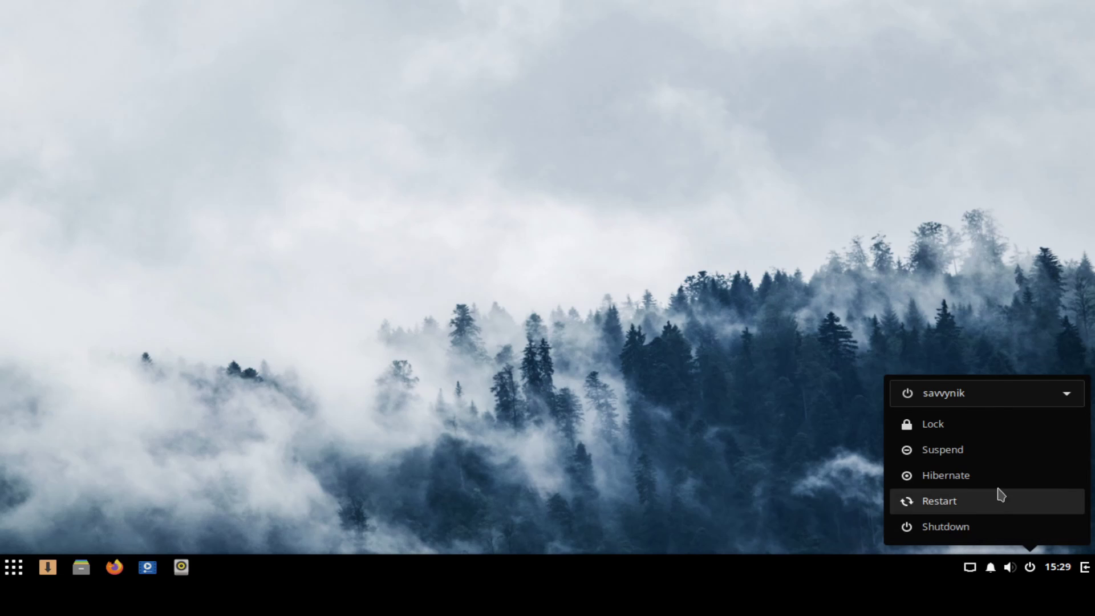
left_click(1027, 570)
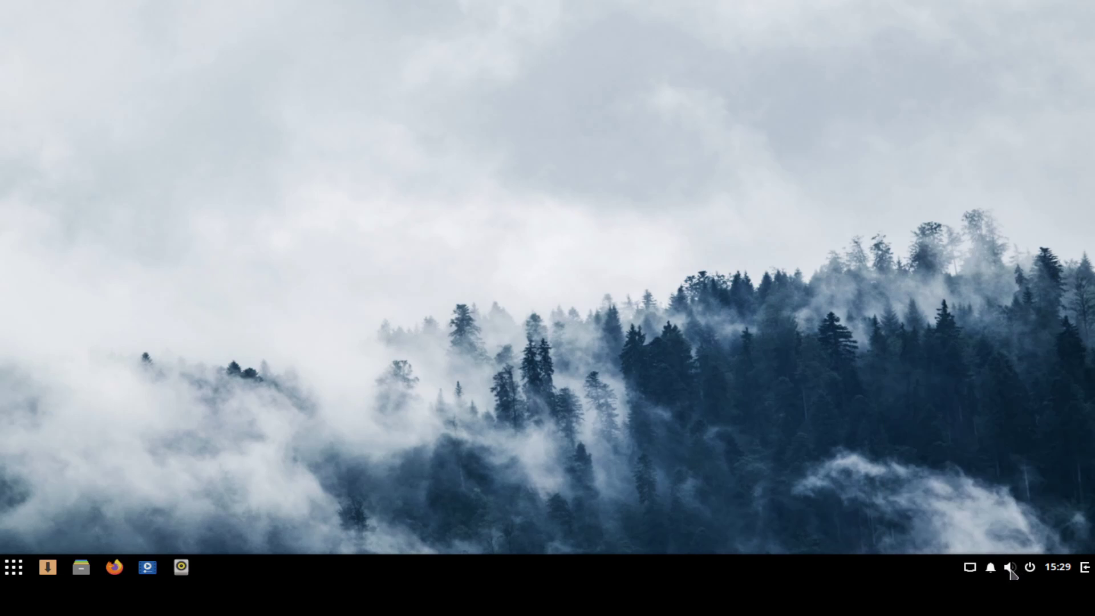
left_click(1008, 569)
left_click(1010, 570)
left_click(991, 570)
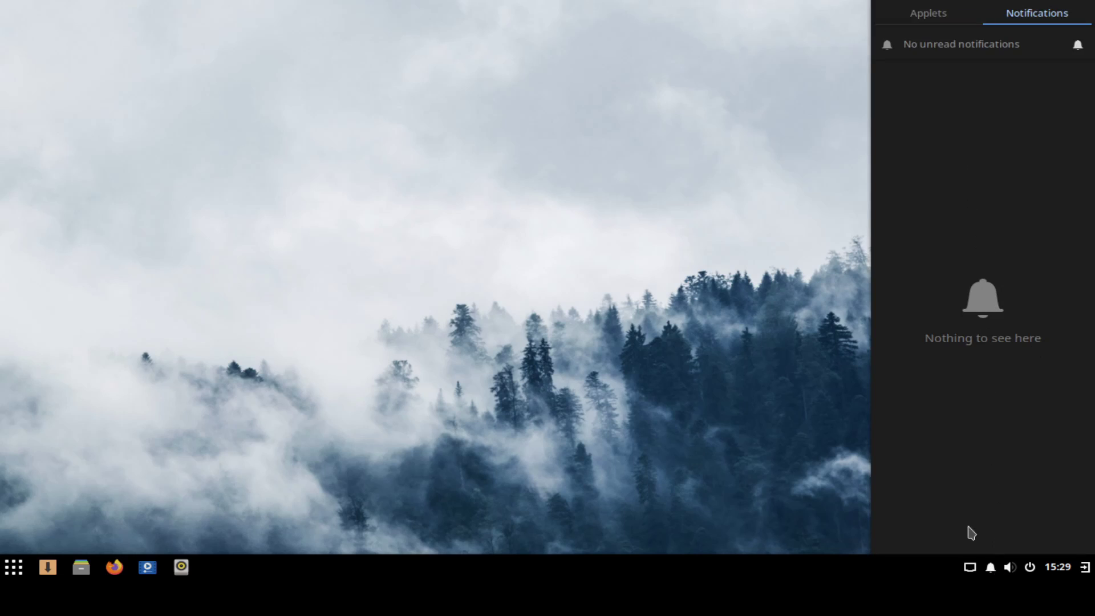
left_click(990, 570)
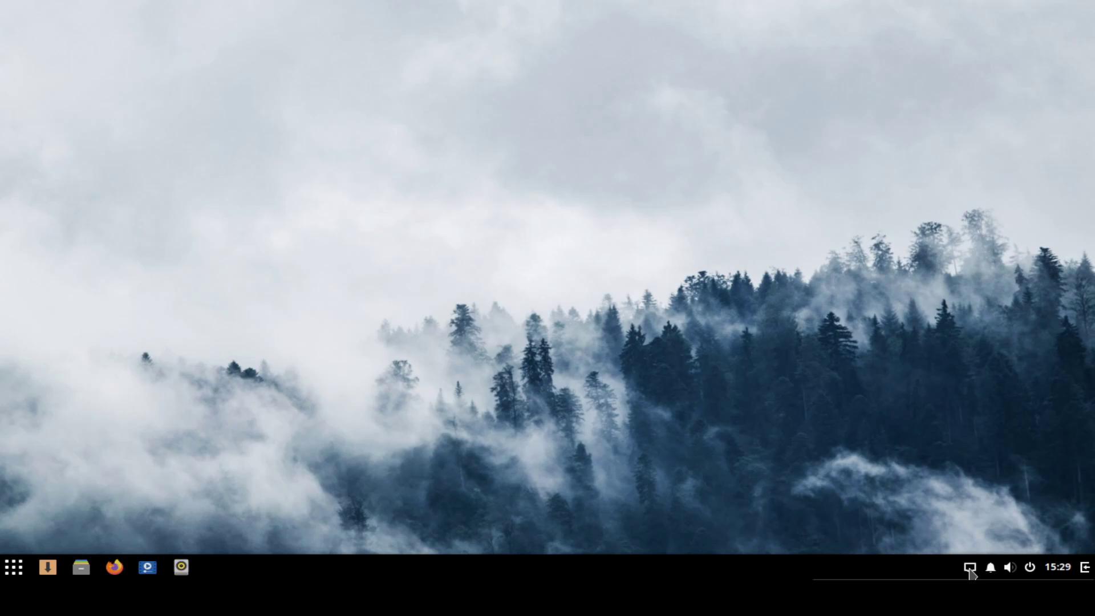
left_click(970, 567)
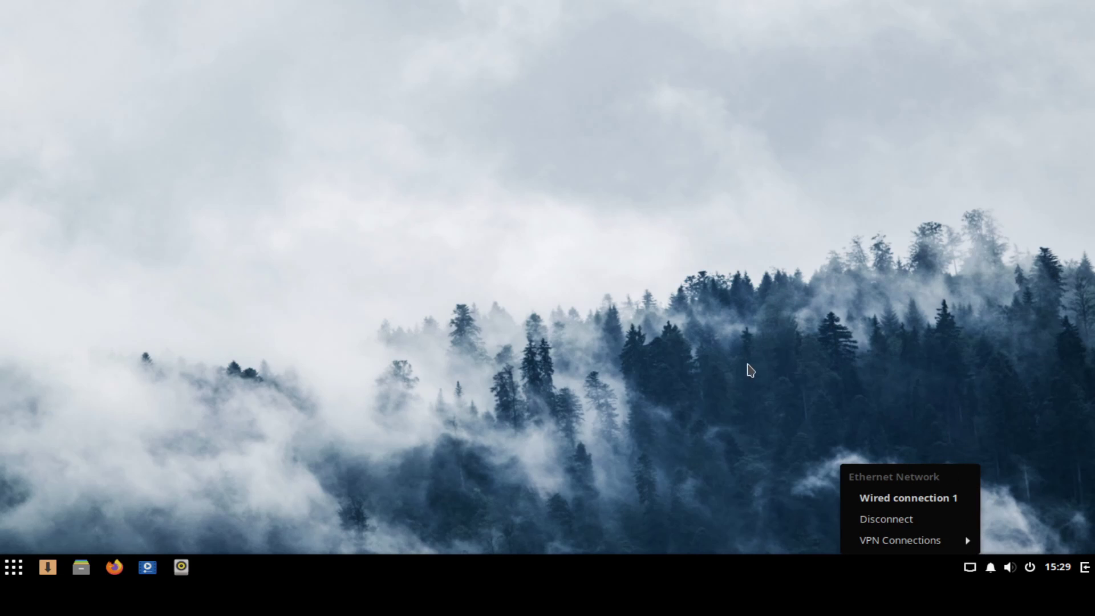
left_click(528, 275)
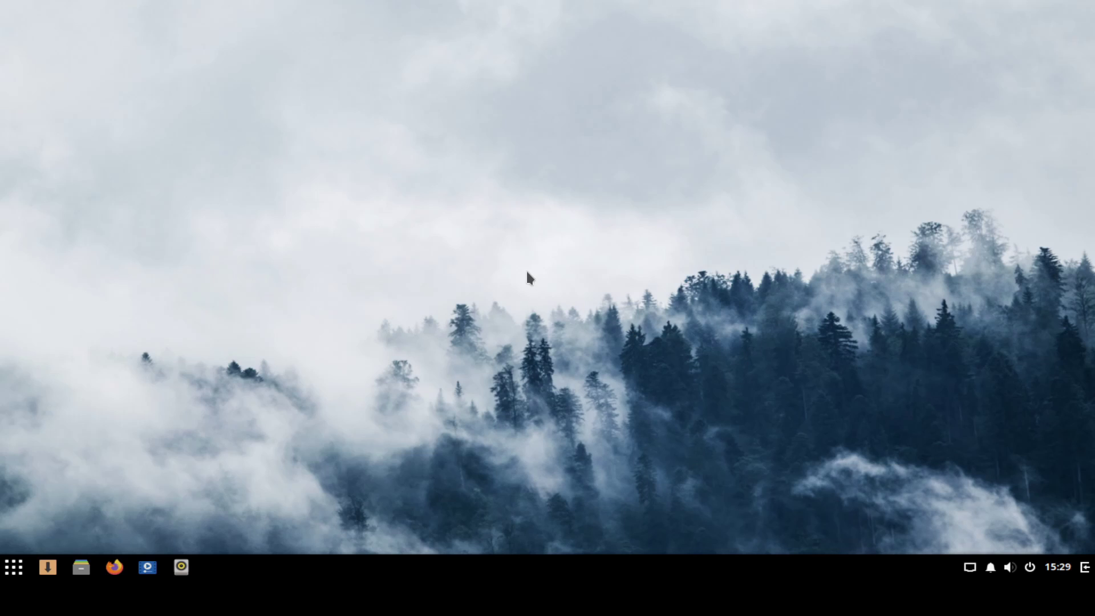